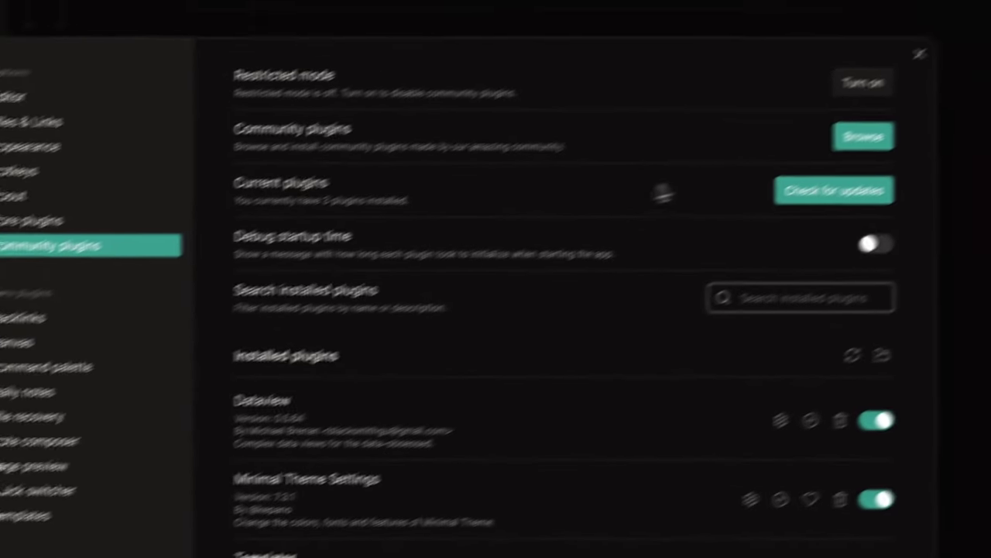
- Look up the Dataview plugin in the community plugin browser, then close Settings
{"action": "left_click", "coordinate": [863, 135]}
{"action": "type", "text": "datav"}
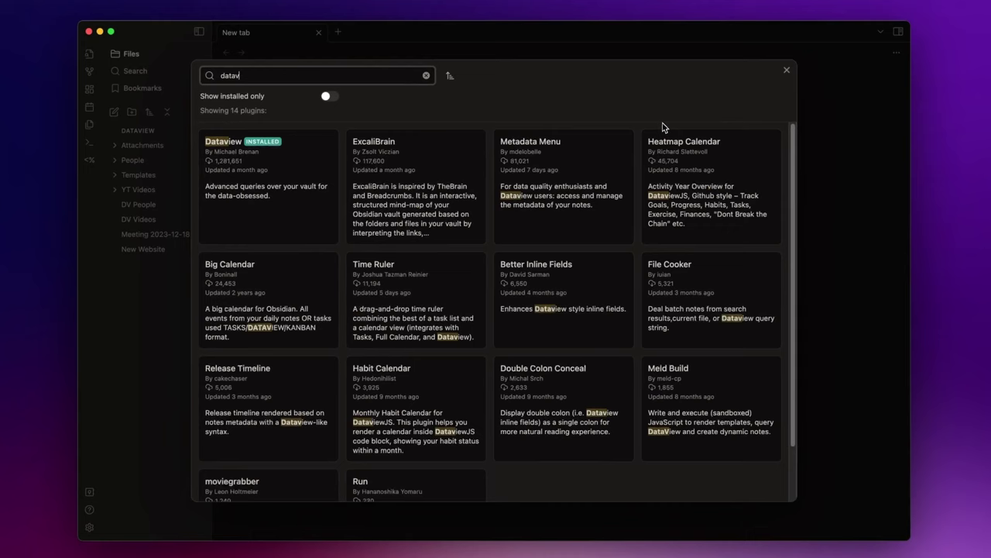
{"action": "left_click", "coordinate": [274, 165]}
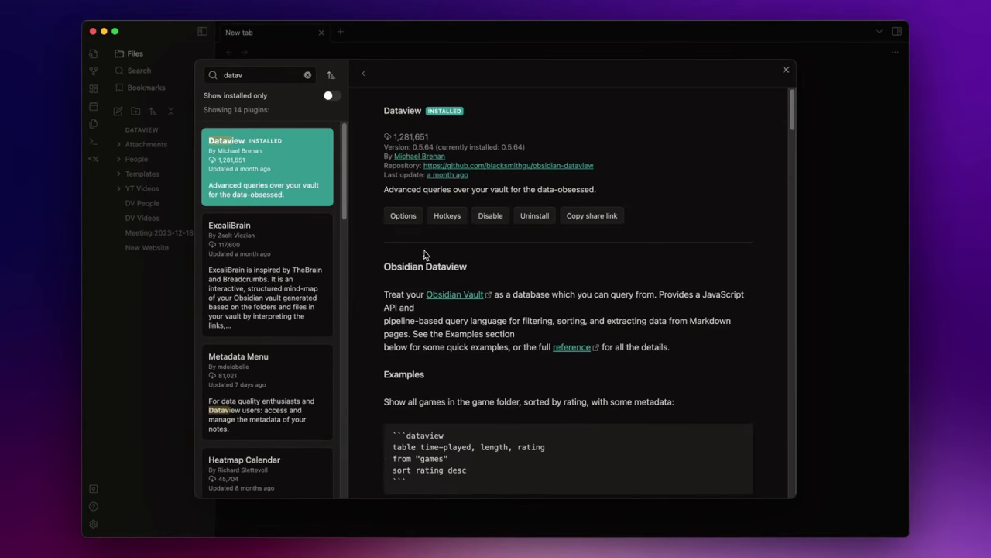
{"action": "left_click", "coordinate": [786, 70]}
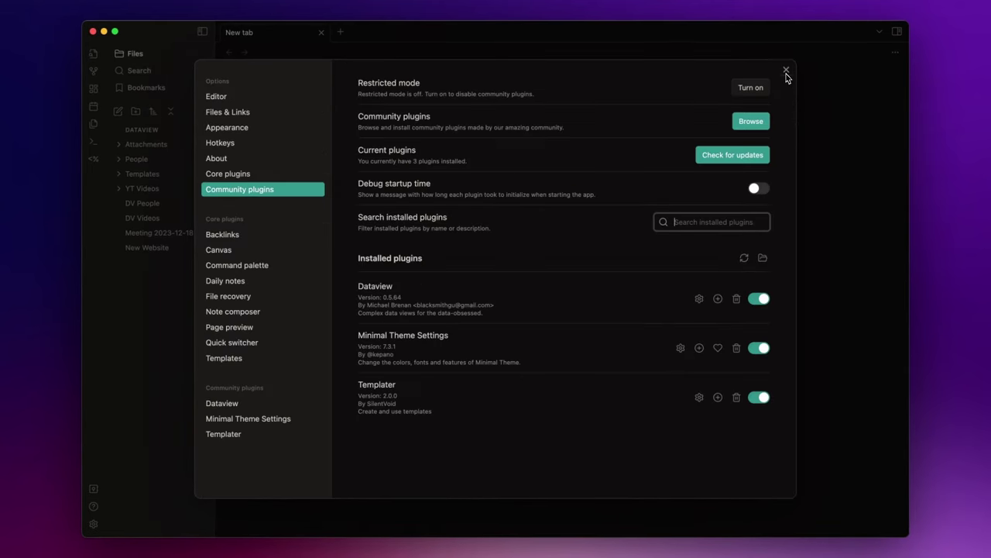
{"action": "left_click", "coordinate": [784, 73]}
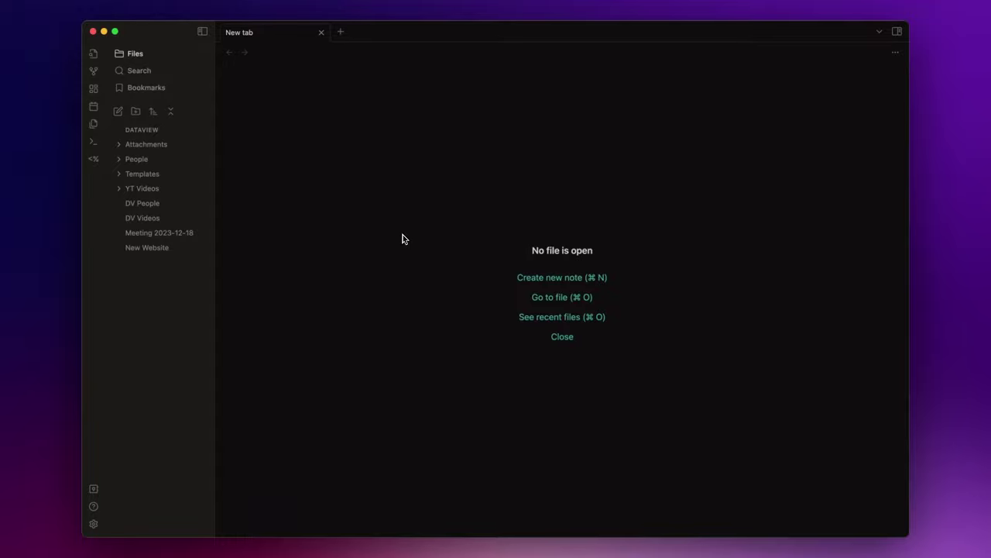
{"action": "left_click", "coordinate": [137, 162]}
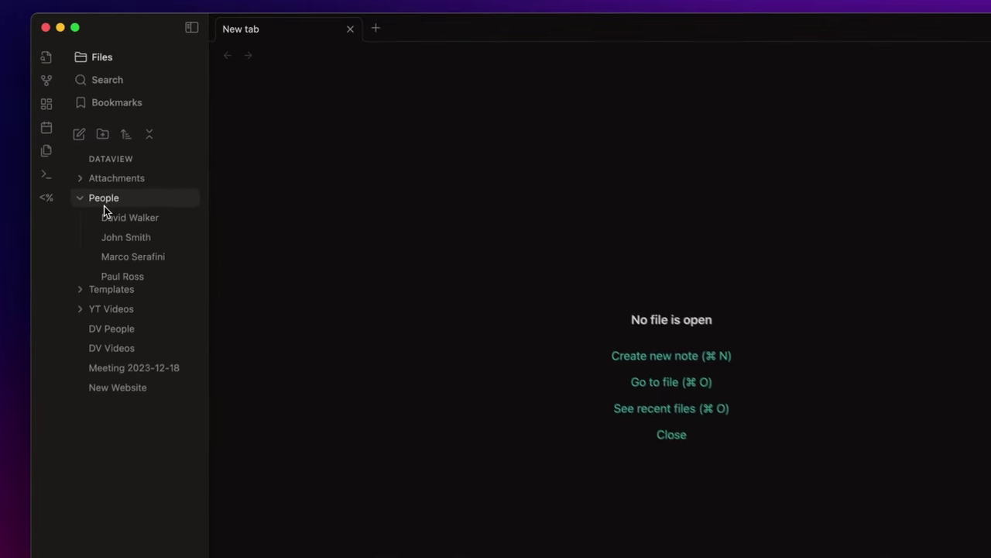
{"action": "left_click", "coordinate": [116, 246]}
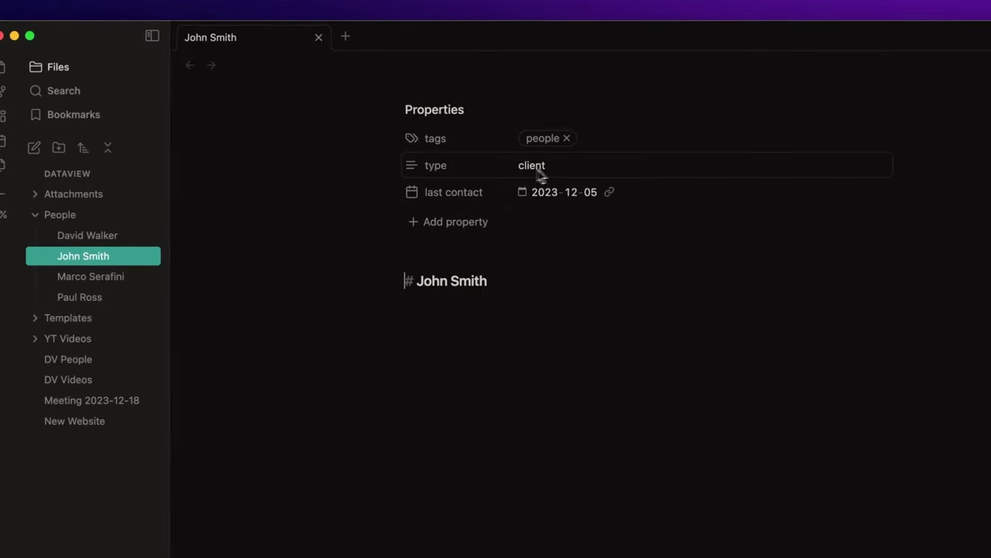
{"action": "left_click", "coordinate": [106, 279]}
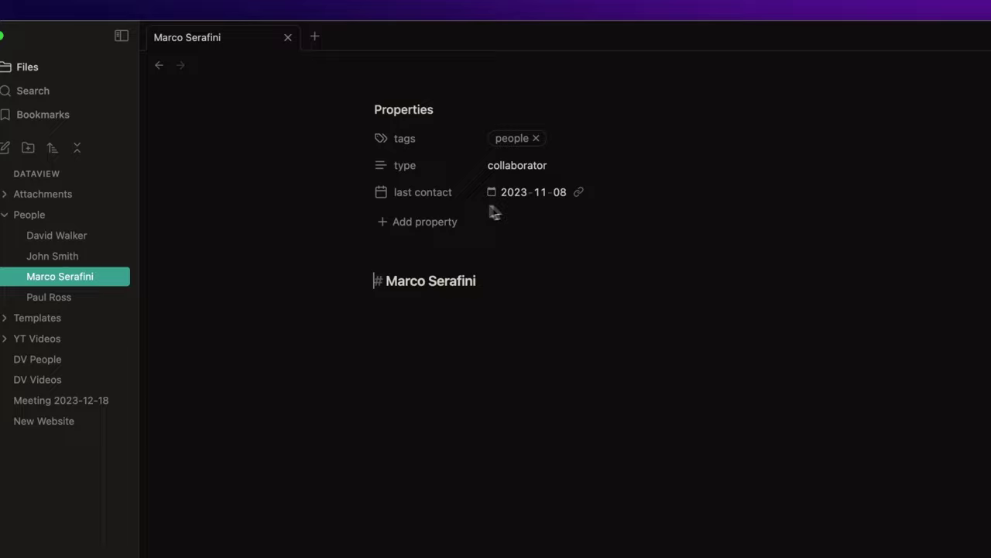
{"action": "left_click", "coordinate": [58, 216]}
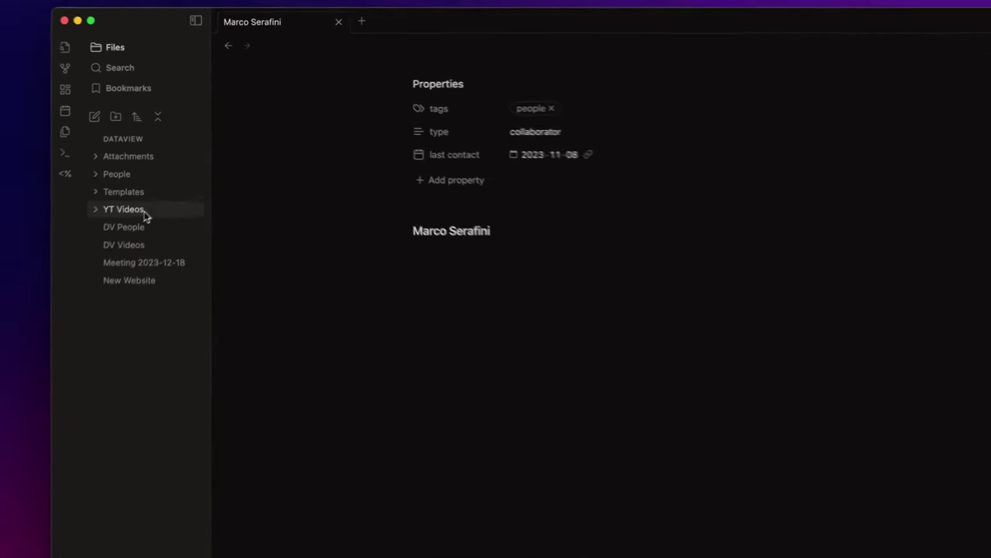
{"action": "left_click", "coordinate": [144, 216]}
{"action": "left_click", "coordinate": [128, 251]}
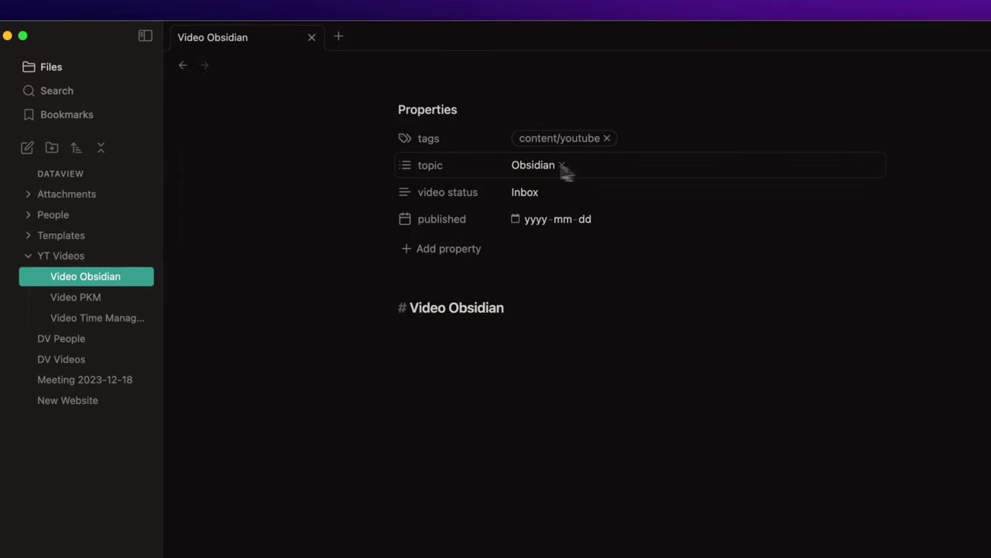
{"action": "left_click", "coordinate": [76, 296]}
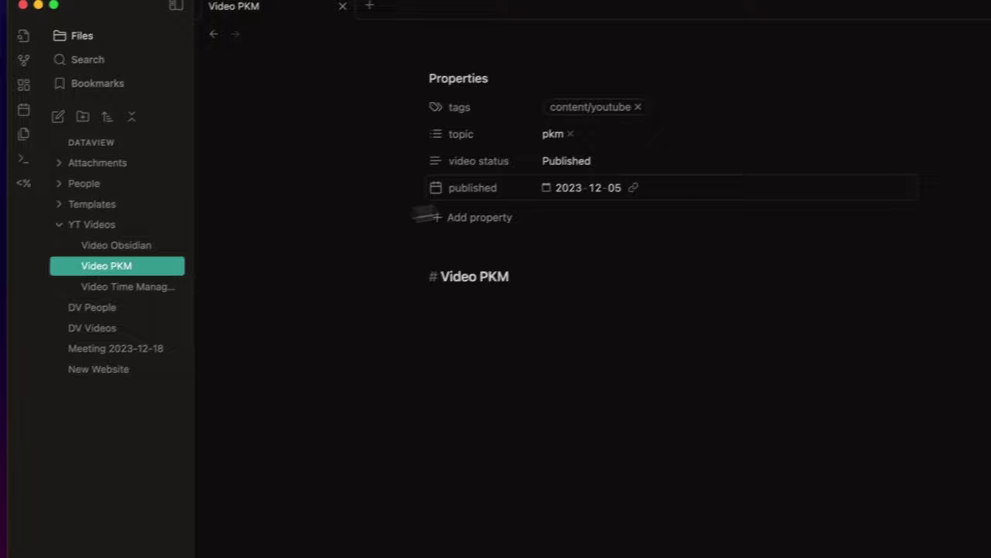
{"action": "left_click", "coordinate": [69, 236]}
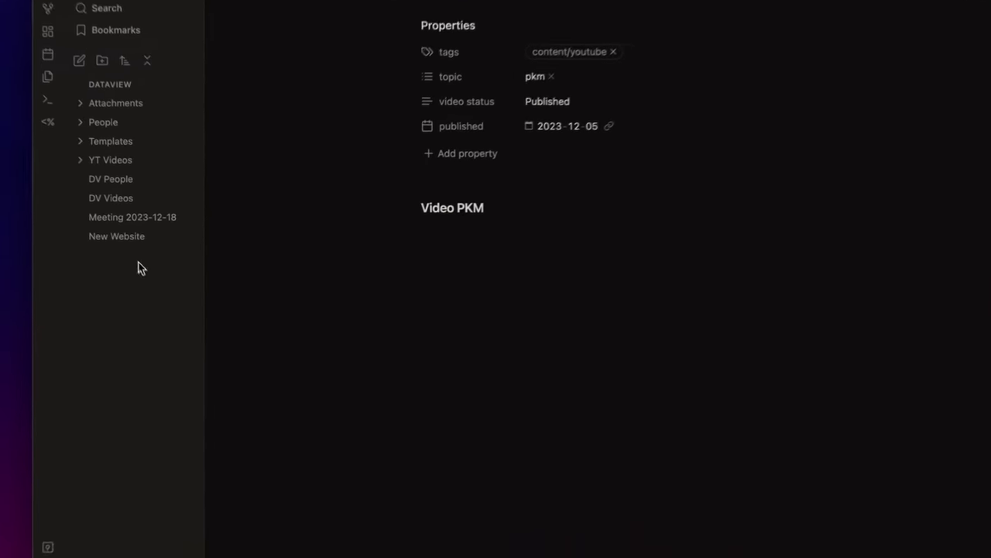
{"action": "left_click", "coordinate": [120, 238]}
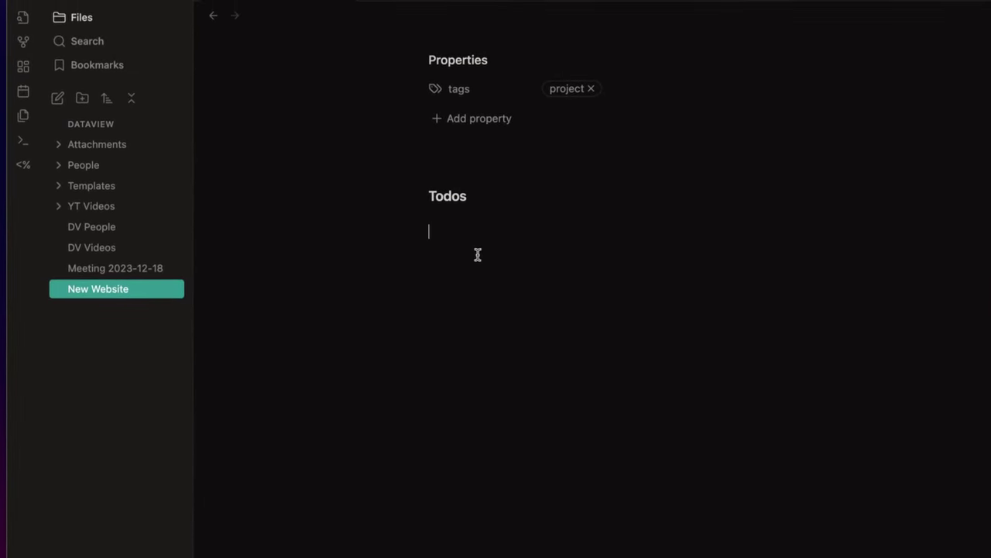
{"action": "left_click", "coordinate": [135, 271]}
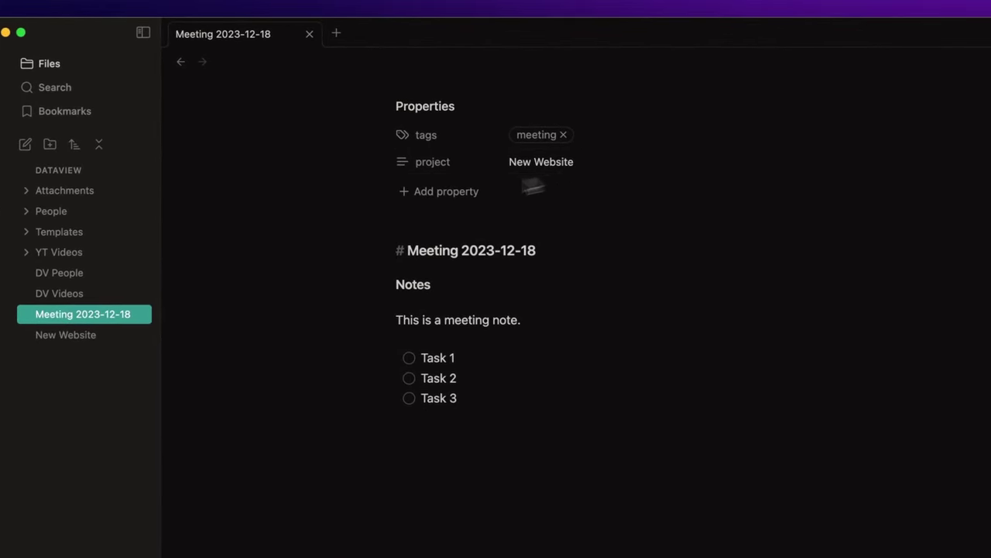
- In the DV People note, start a dataview list query below the List of People heading
{"action": "left_click", "coordinate": [329, 25]}
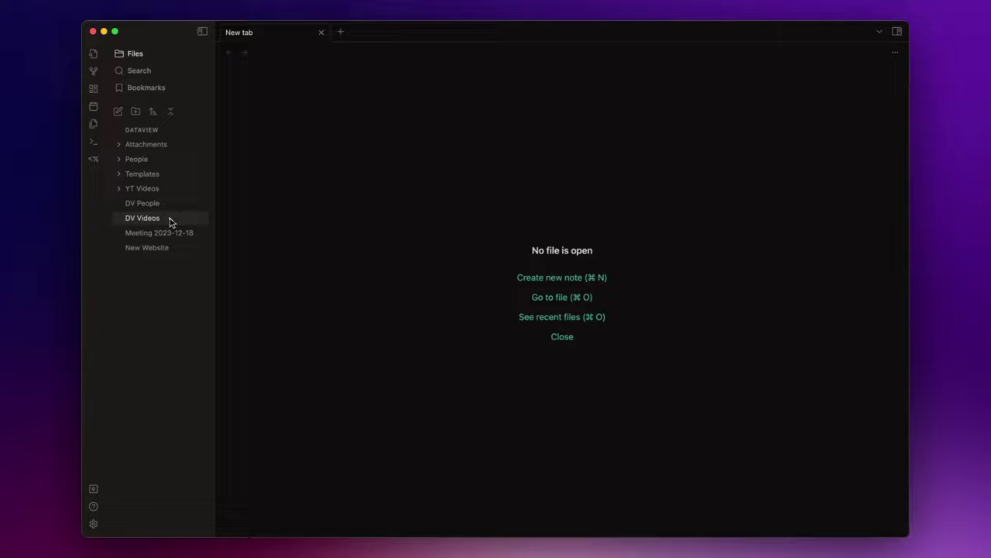
{"action": "left_click", "coordinate": [122, 246]}
{"action": "left_click", "coordinate": [469, 226]}
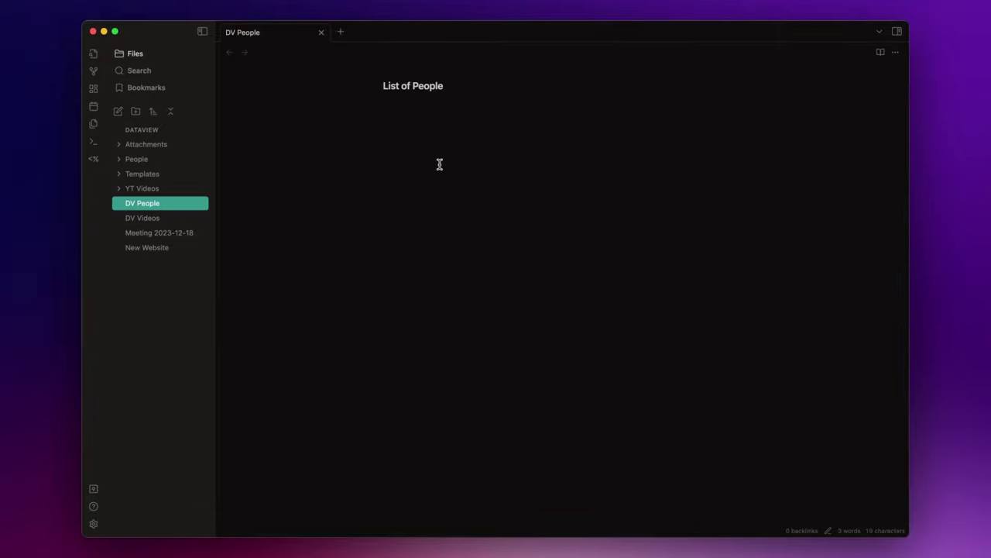
{"action": "type", "text": "```data"}
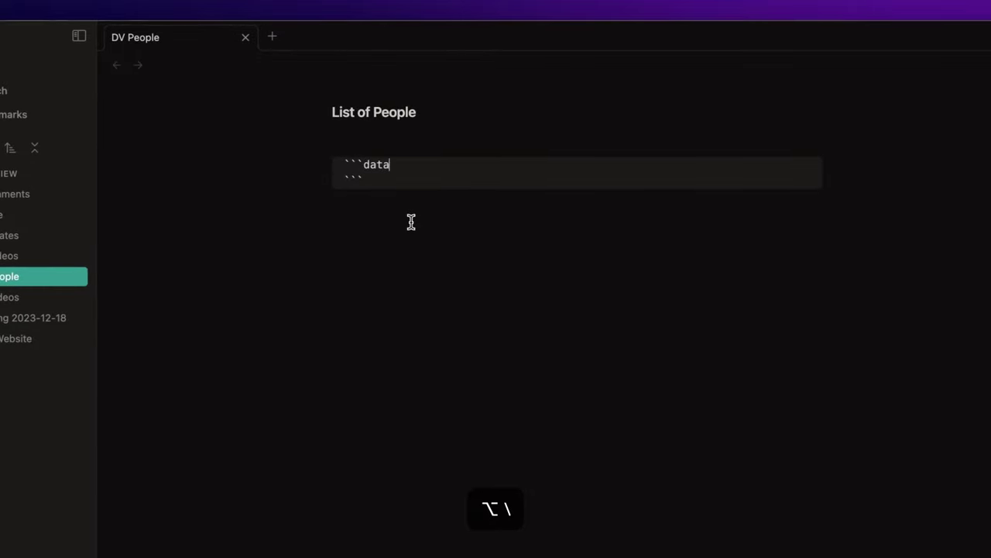
{"action": "type", "text": "view"}
{"action": "key", "text": "Return"}
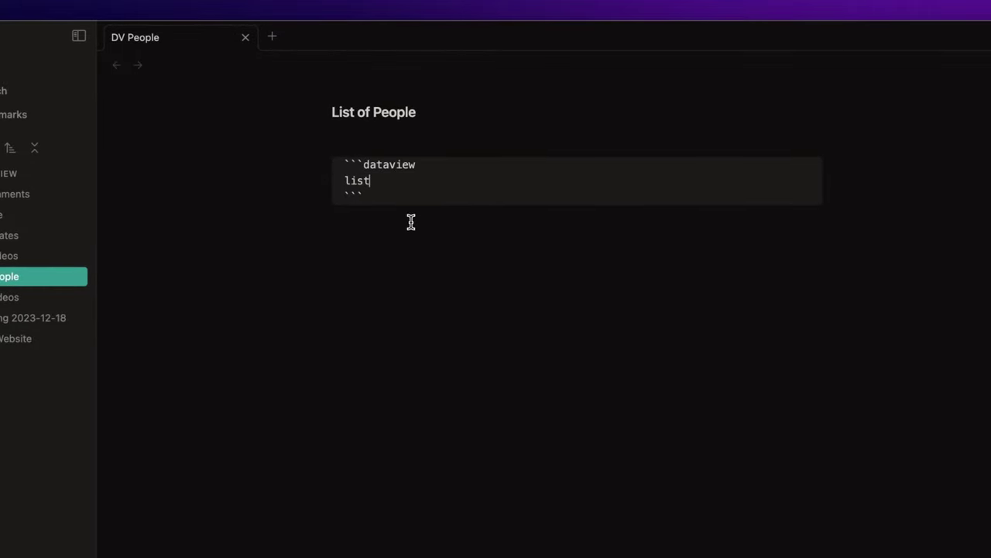
{"action": "type", "text": "list"}
{"action": "key", "text": "Return"}
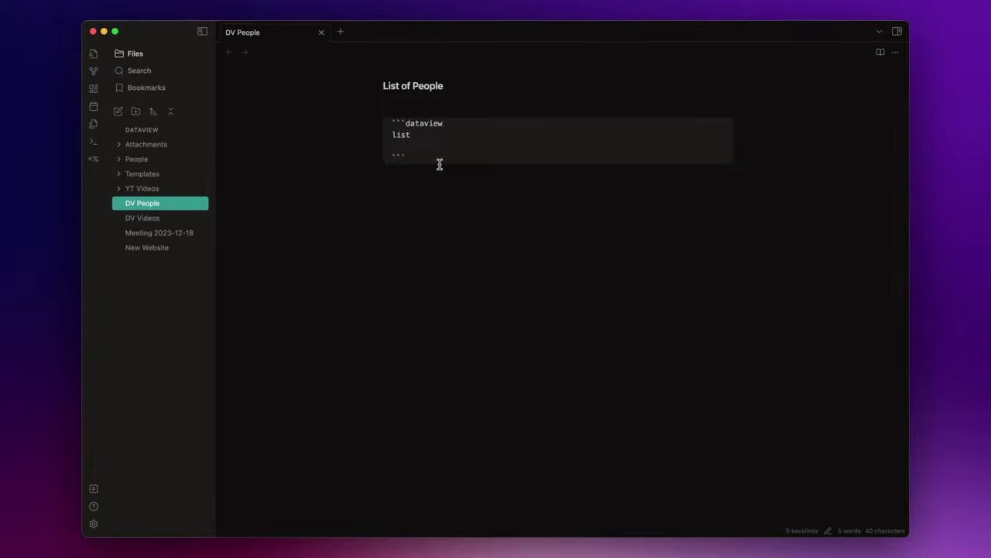
{"action": "type", "text": "from "}
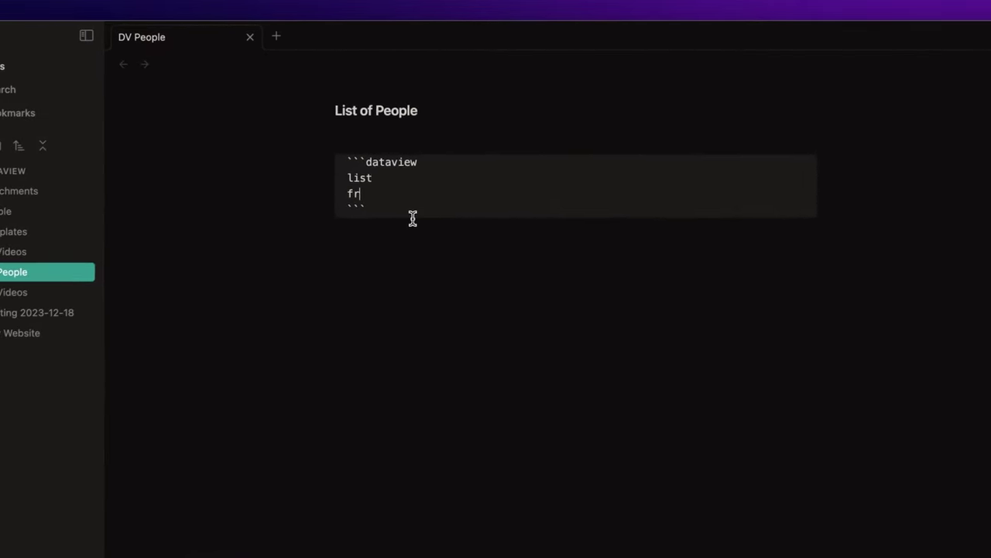
{"action": "type", "text": "#p"}
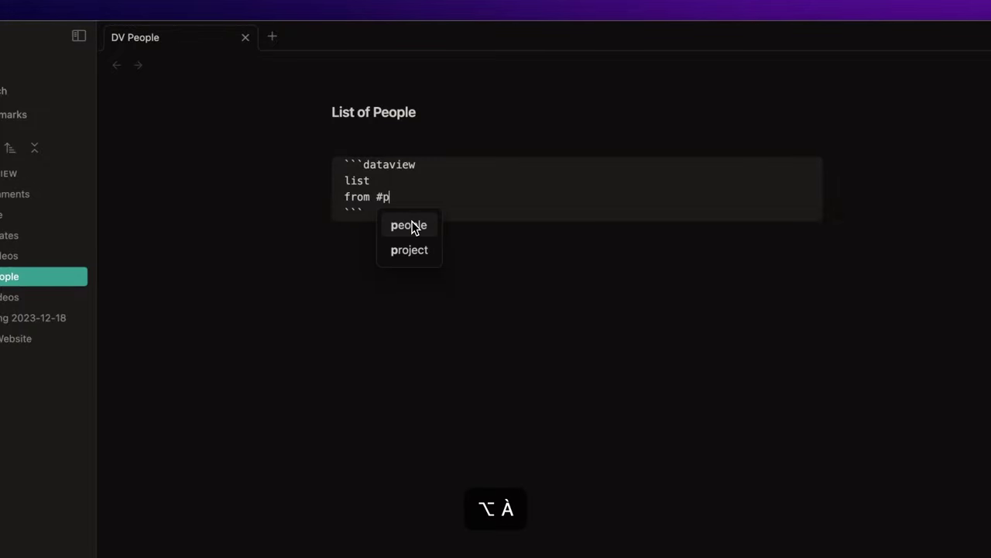
- Complete the source as #people, exclude Templates, and render the list of four people
{"action": "left_click", "coordinate": [411, 223]}
{"action": "key", "text": "BackSpace"}
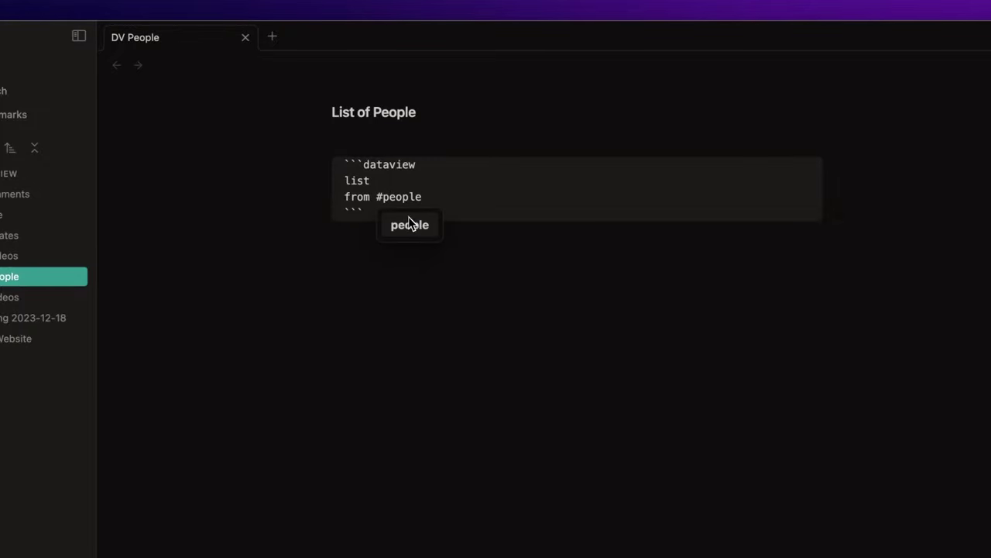
{"action": "left_click", "coordinate": [433, 299]}
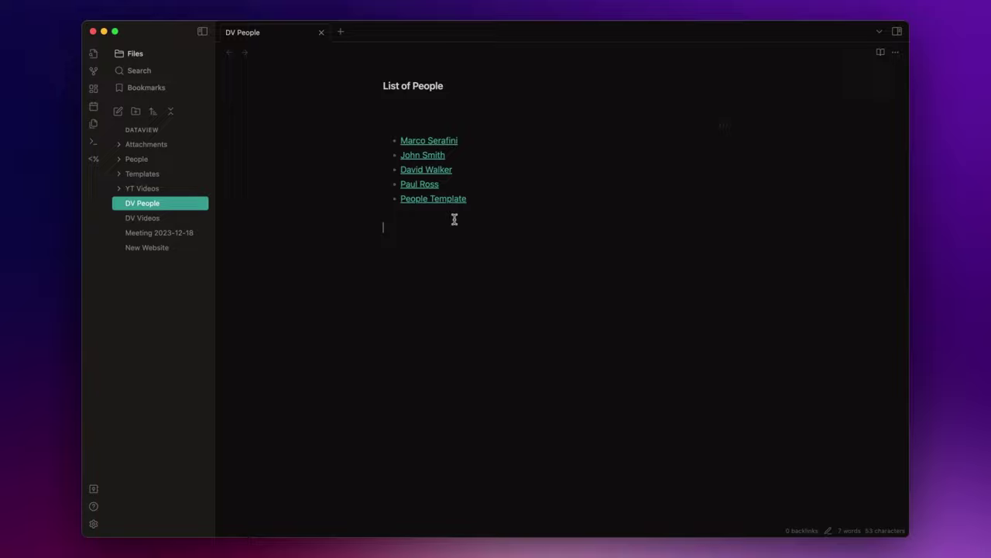
{"action": "mouse_move", "coordinate": [433, 199]}
{"action": "left_click", "coordinate": [723, 125]}
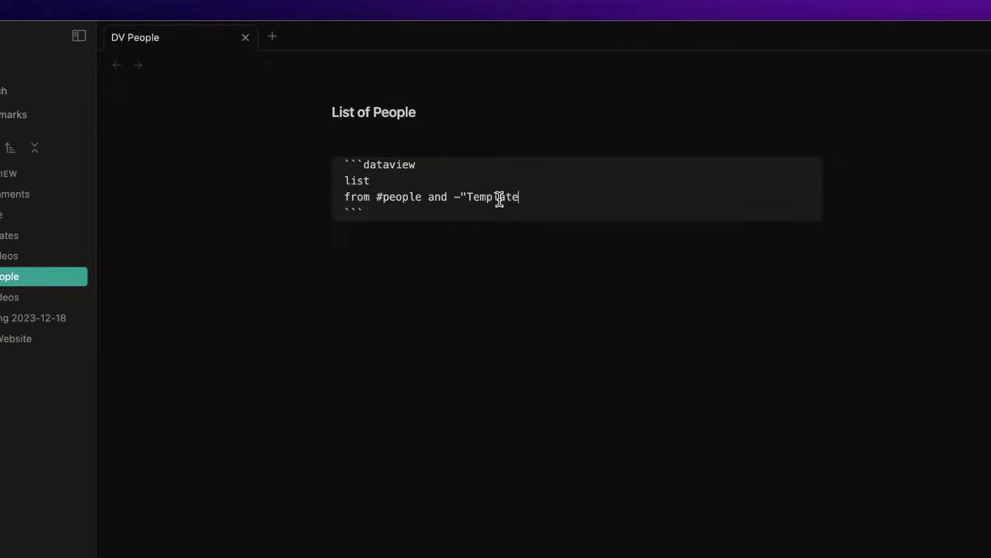
{"action": "left_click", "coordinate": [522, 290]}
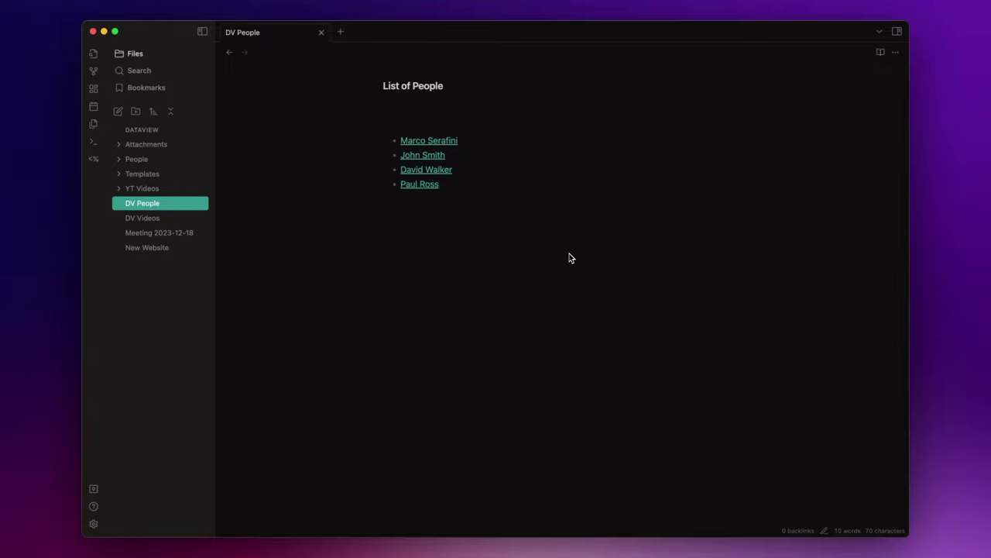
- Open DV Videos and start a dataview table code block below the heading
{"action": "left_click", "coordinate": [163, 220]}
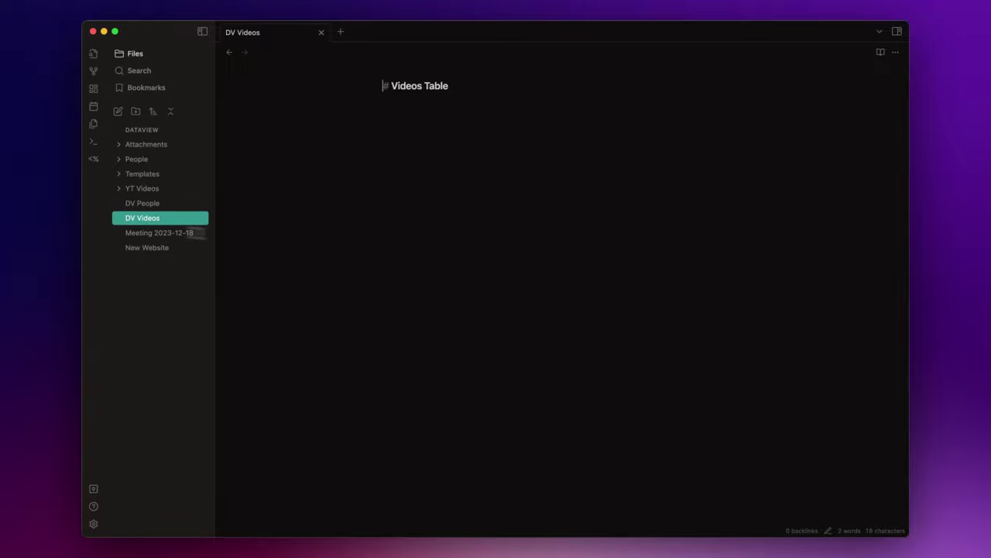
{"action": "left_click", "coordinate": [475, 174]}
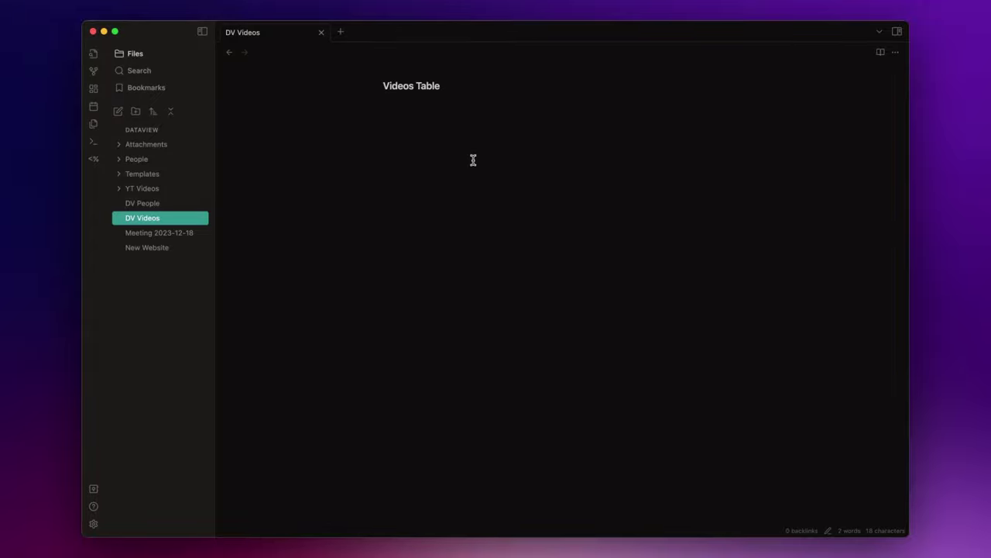
{"action": "key", "text": "alt+backslash"}
{"action": "type", "text": "da"}
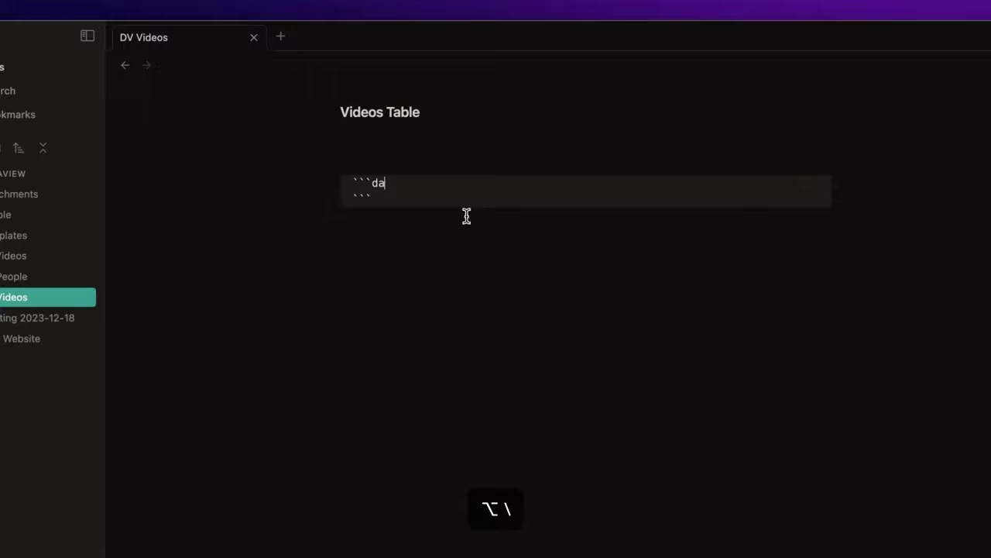
{"action": "type", "text": "taview"}
{"action": "key", "text": "Return"}
{"action": "type", "text": "table"}
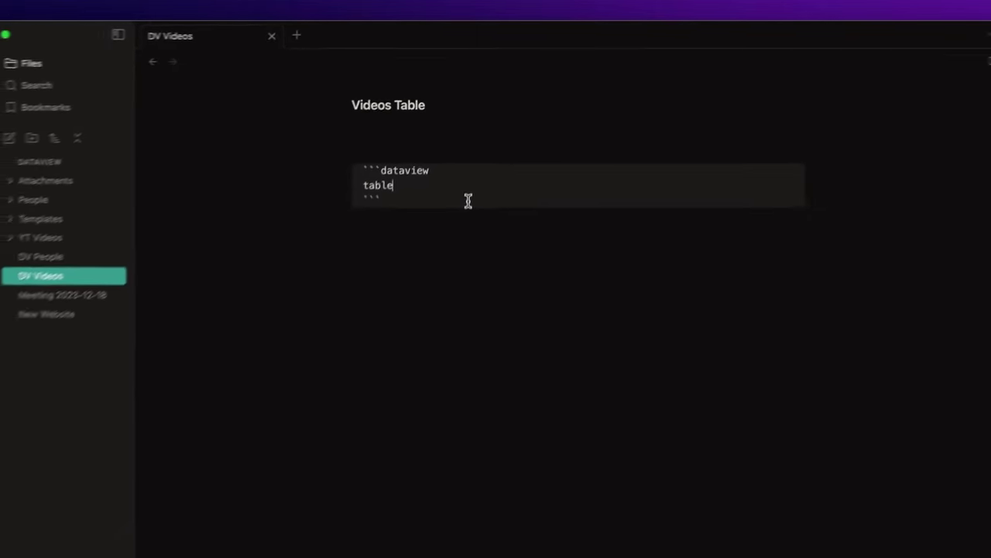
{"action": "key", "text": "Return"}
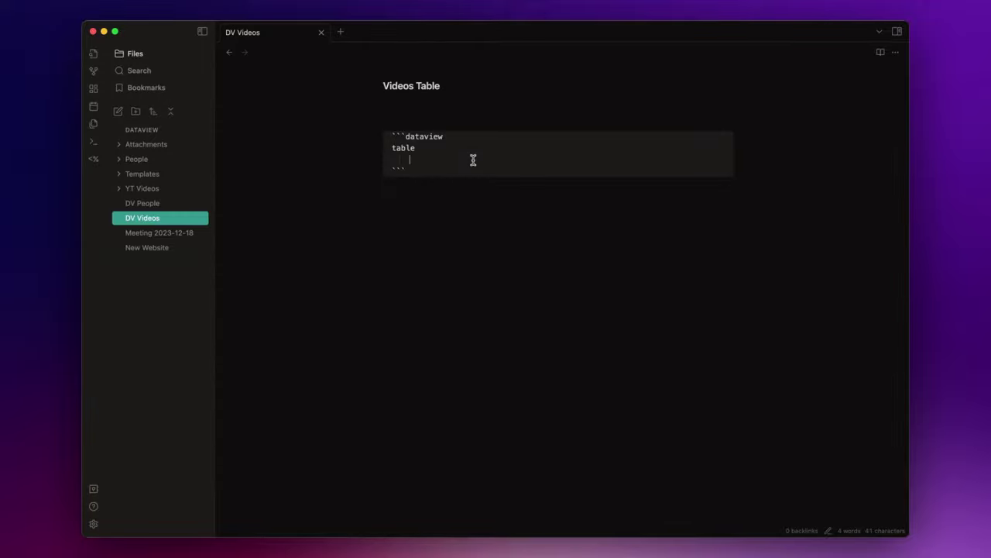
- List file.link, topic and published columns from "YT Videos" so the table renders
{"action": "type", "text": "file.link,"}
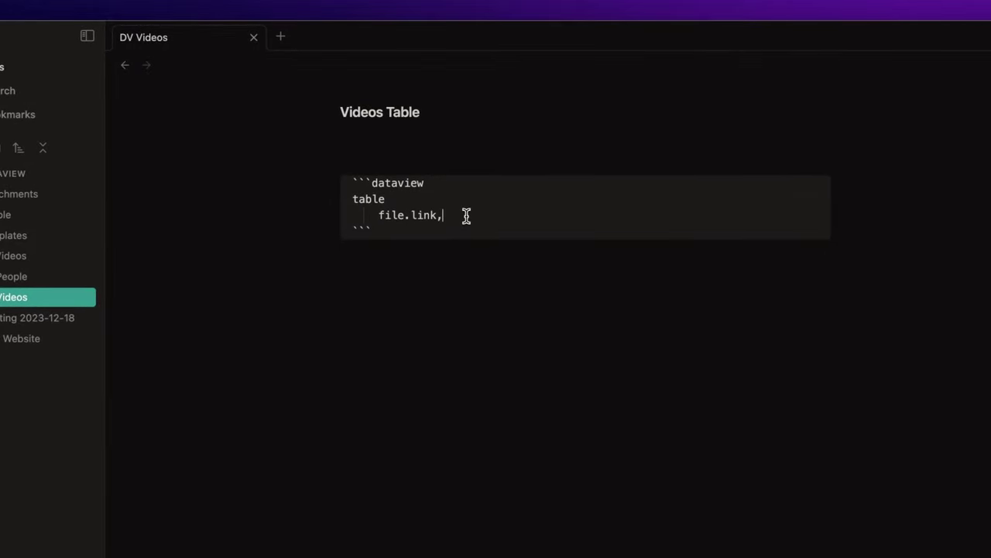
{"action": "key", "text": "Return"}
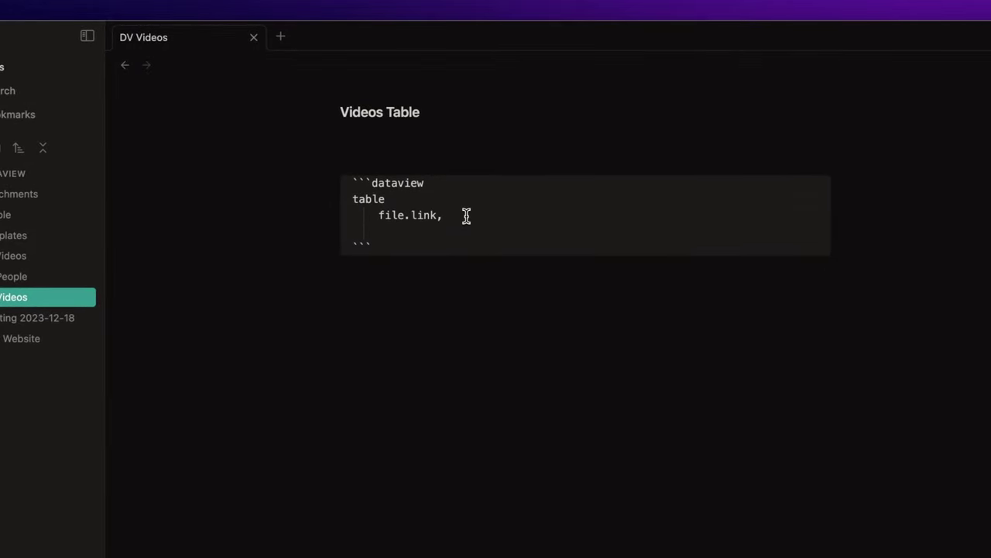
{"action": "type", "text": "topic,"}
{"action": "key", "text": "Return"}
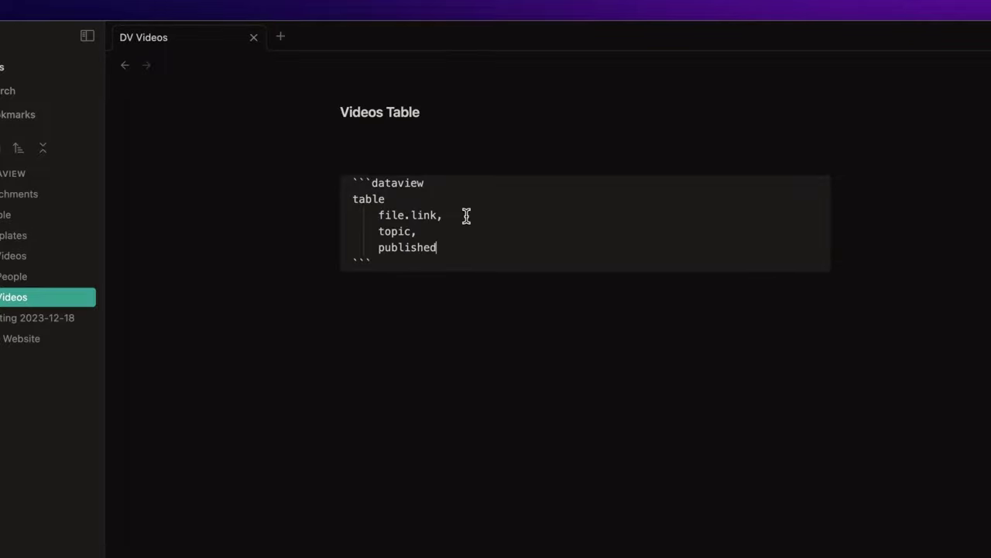
{"action": "key", "text": "Return"}
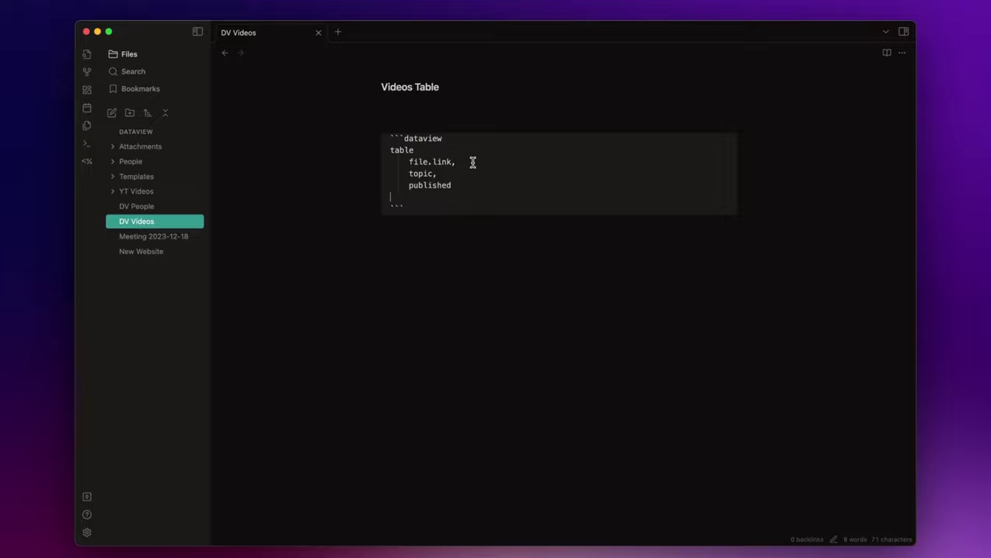
{"action": "key", "text": "BackSpace"}
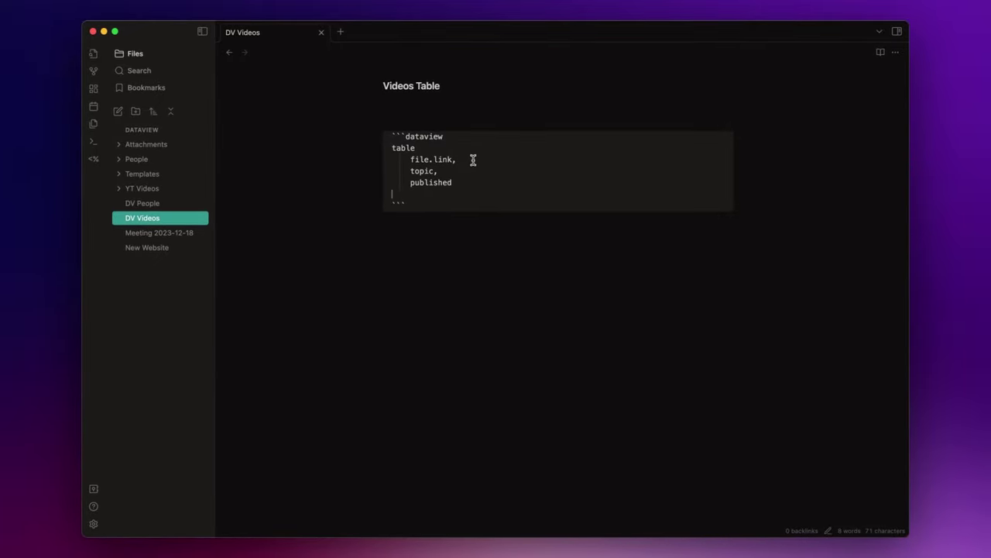
{"action": "type", "text": "from \"YT Videos"}
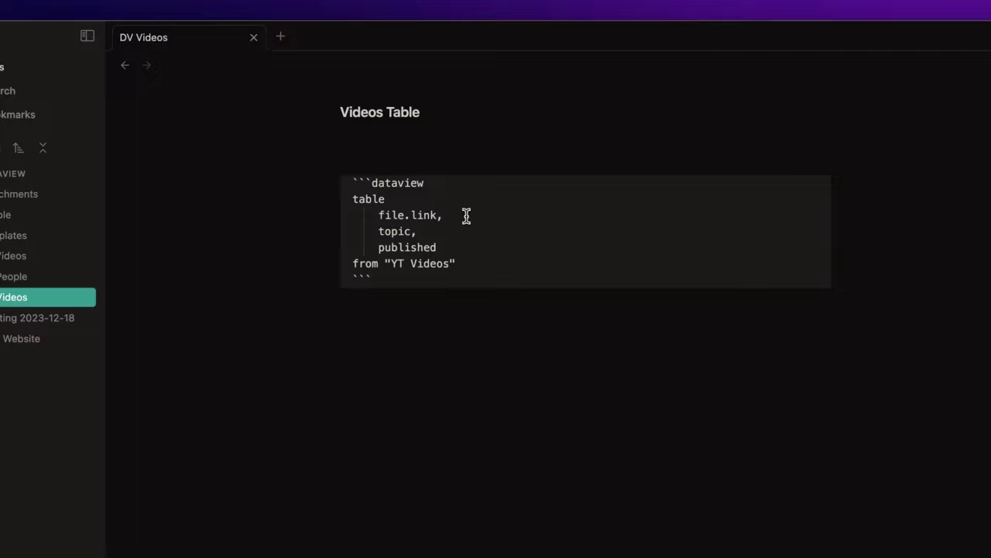
{"action": "key", "text": "Return"}
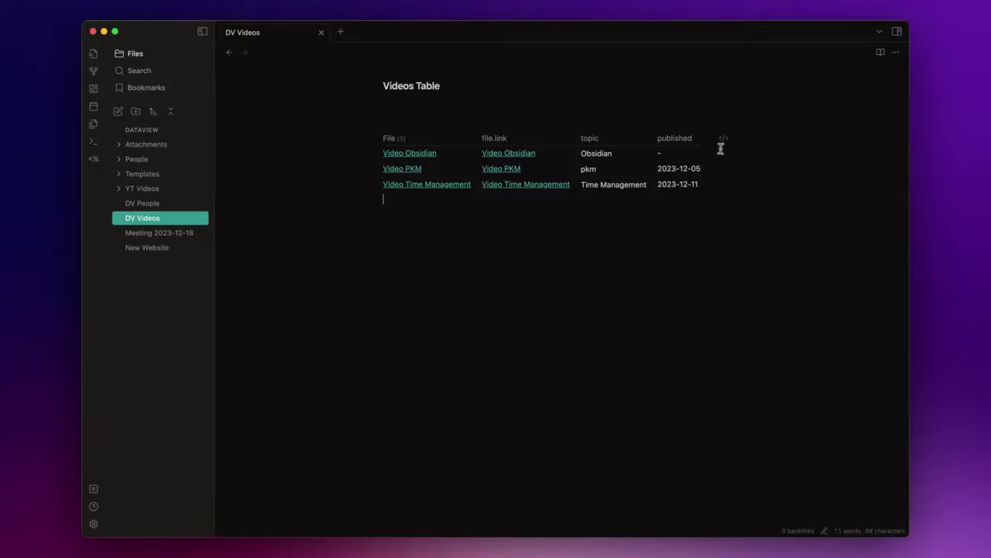
- Filter the videos table to notes where video-status = "Published"
{"action": "left_click", "coordinate": [721, 141]}
{"action": "key", "text": "Return"}
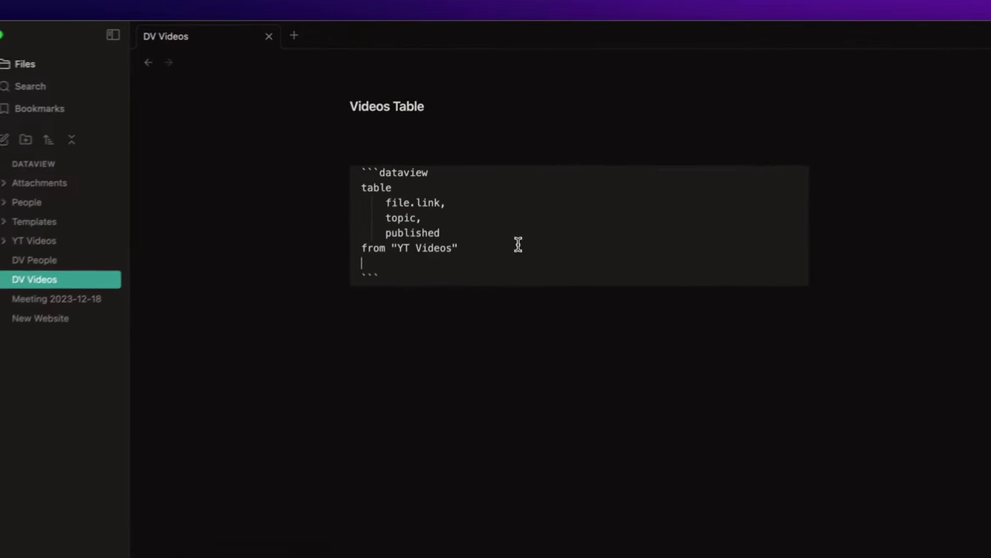
{"action": "type", "text": "where"}
{"action": "key", "text": "Return"}
{"action": "key", "text": "Tab"}
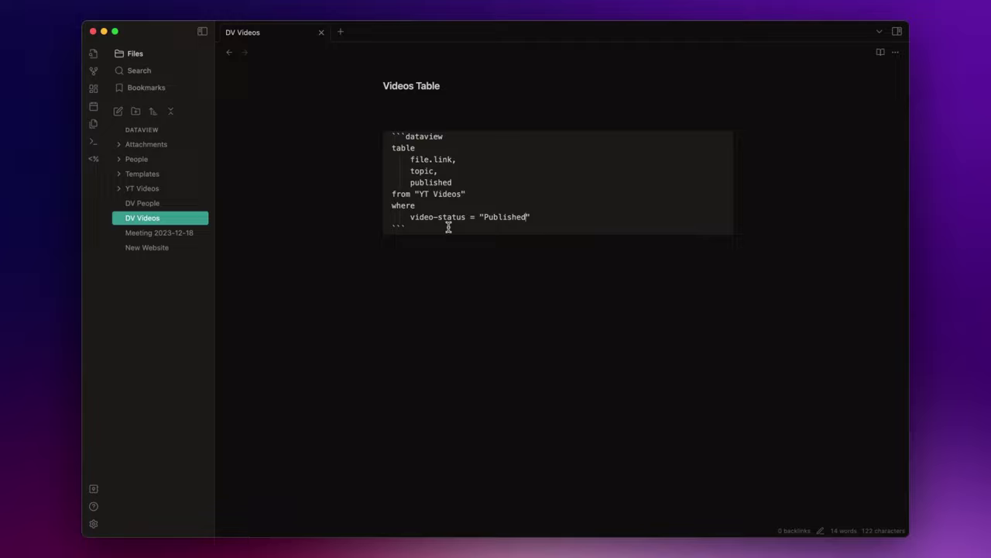
{"action": "left_click", "coordinate": [447, 242]}
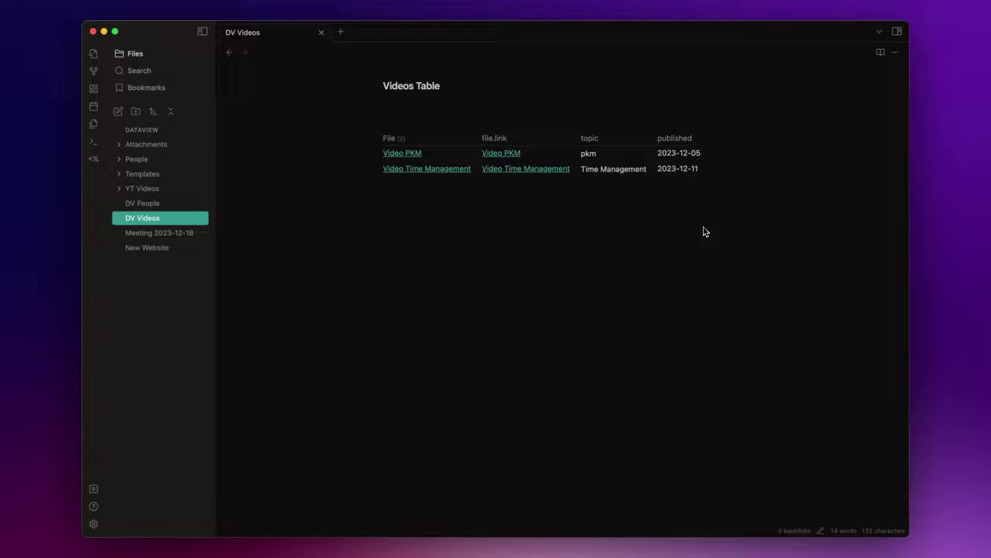
- Sort the videos table by published date, newest first
{"action": "left_click", "coordinate": [724, 138]}
{"action": "key", "text": "Return"}
{"action": "type", "text": "sort published desc"}
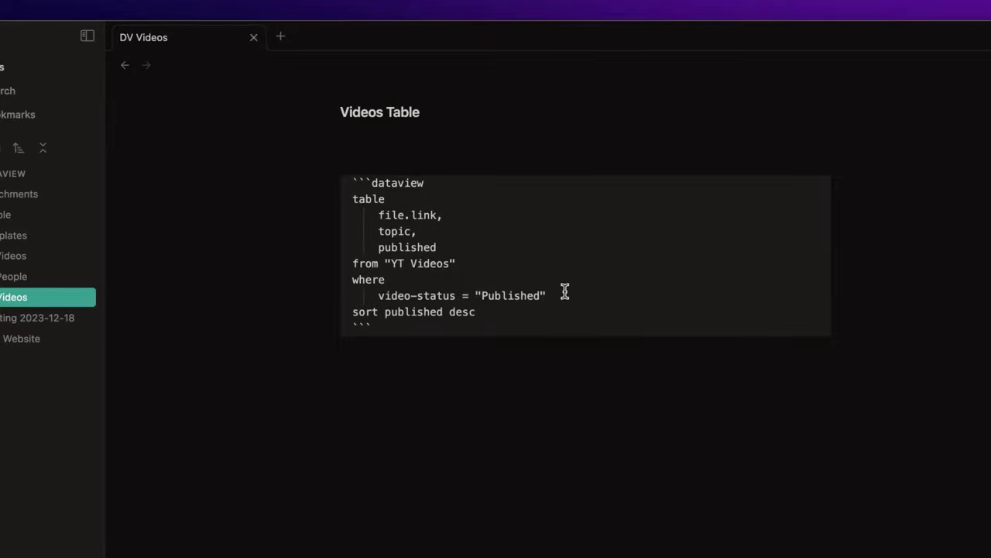
{"action": "left_click", "coordinate": [591, 401]}
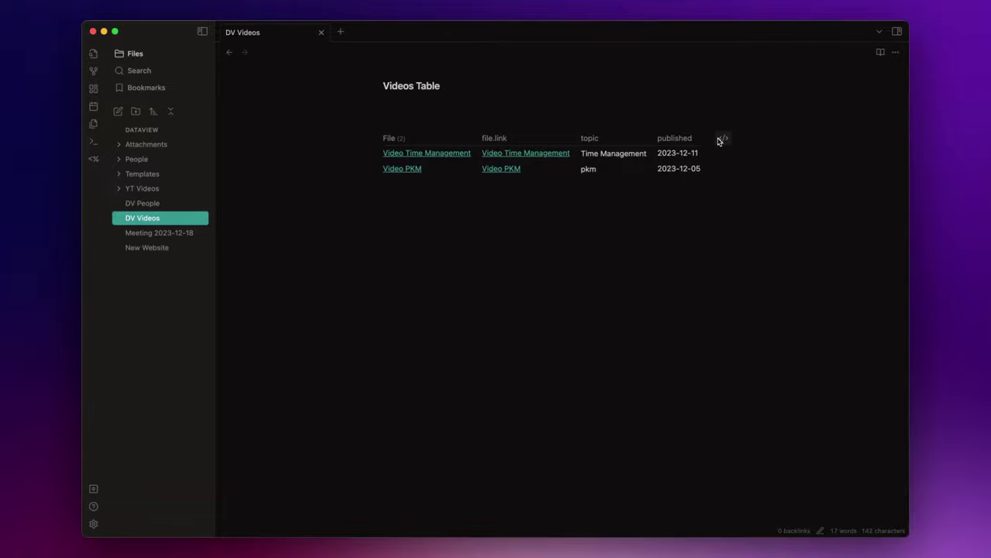
- Add 'without id' to the table query to drop the duplicate file column
{"action": "left_click", "coordinate": [720, 139]}
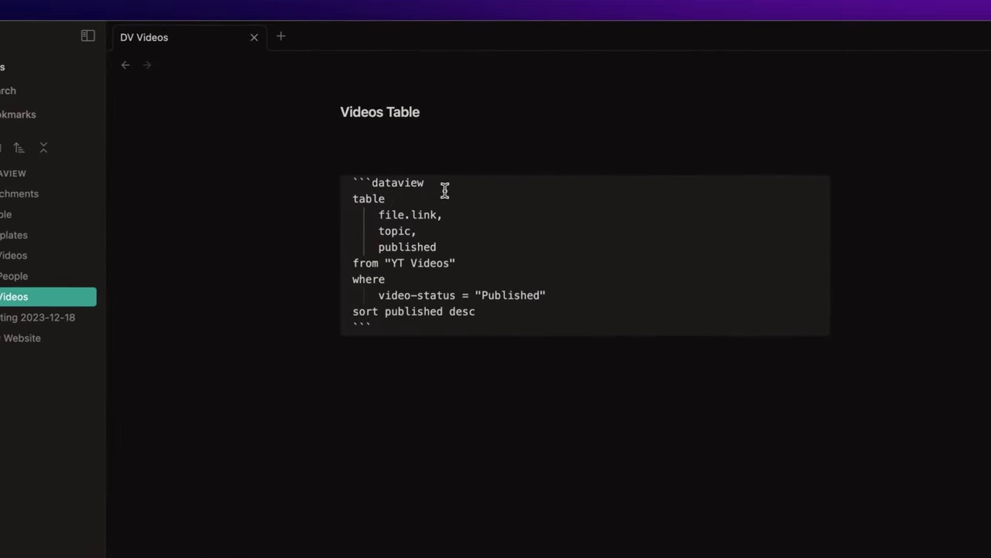
{"action": "type", "text": "wi"}
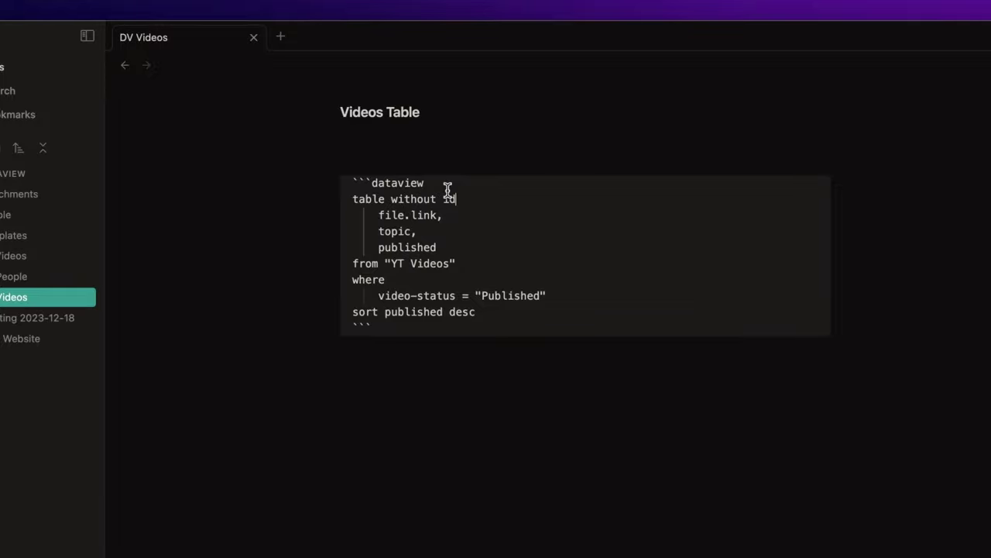
{"action": "type", "text": "thout id"}
{"action": "left_click", "coordinate": [537, 392]}
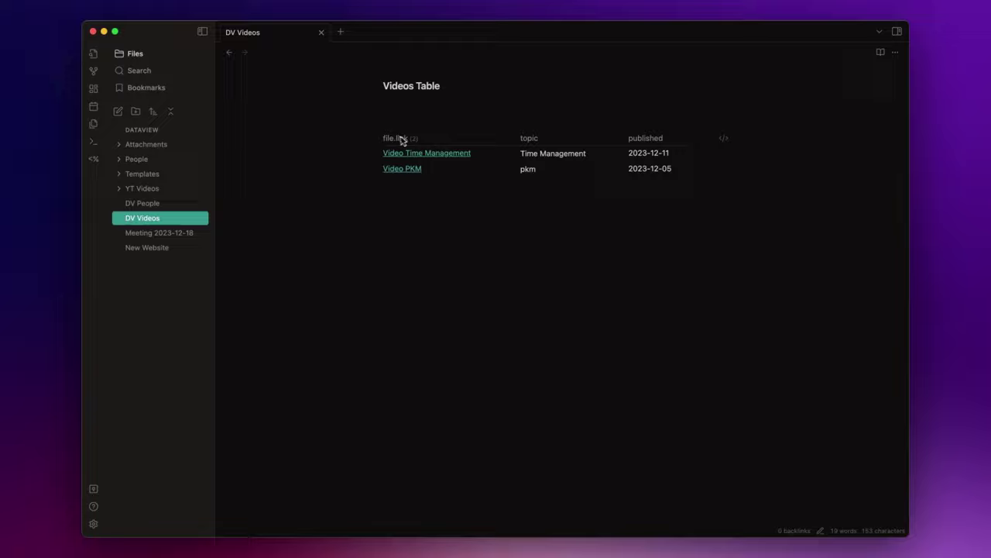
- Label the columns Video, Topic and "Published Date"
{"action": "left_click", "coordinate": [724, 139]}
{"action": "left_click", "coordinate": [439, 205]}
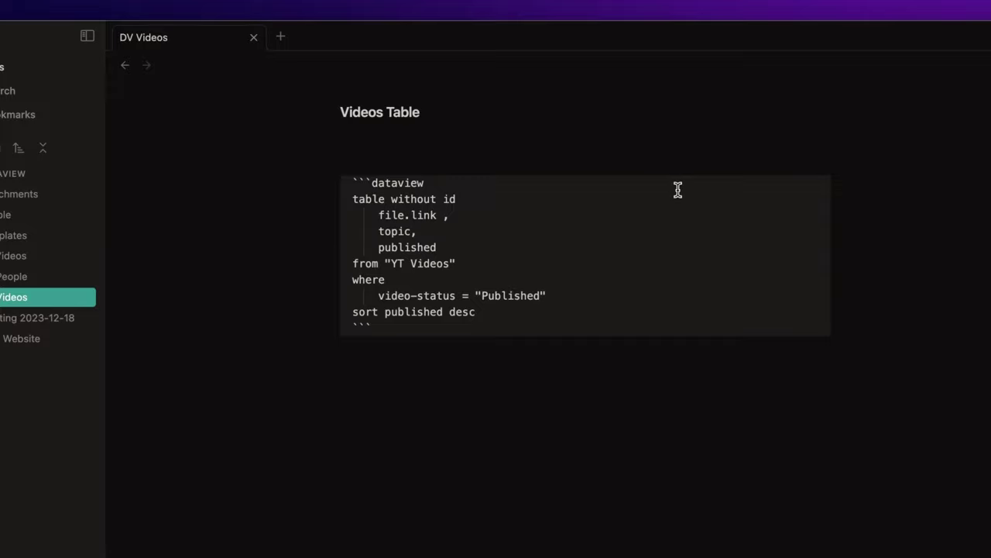
{"action": "type", "text": "as Video, \ttopic as "}
{"action": "type", "text": "Topic"}
{"action": "left_click", "coordinate": [447, 245]}
{"action": "type", "text": "as \"Pav"}
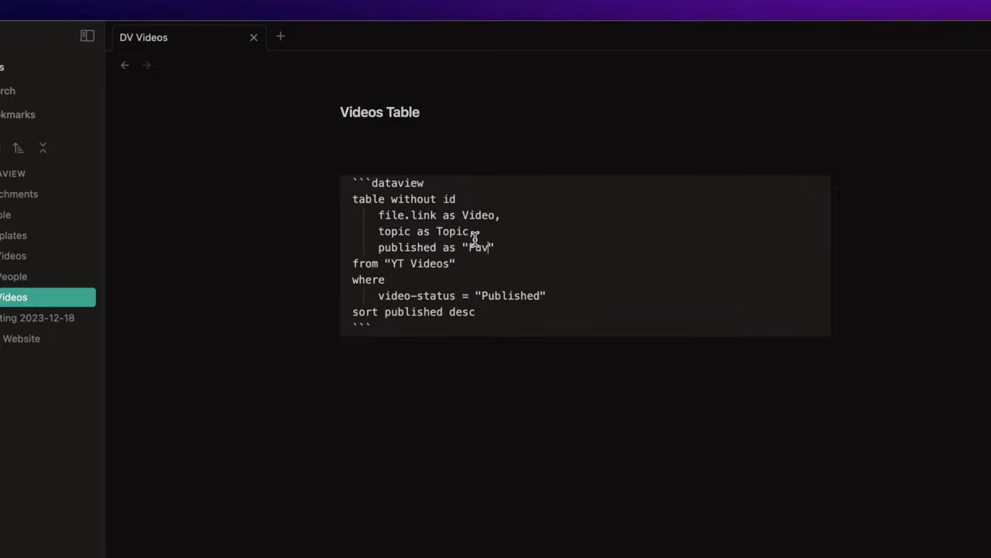
{"action": "key", "text": "BackSpace"}
{"action": "key", "text": "BackSpace"}
{"action": "type", "text": "ublished Date"}
{"action": "left_click", "coordinate": [528, 381]}
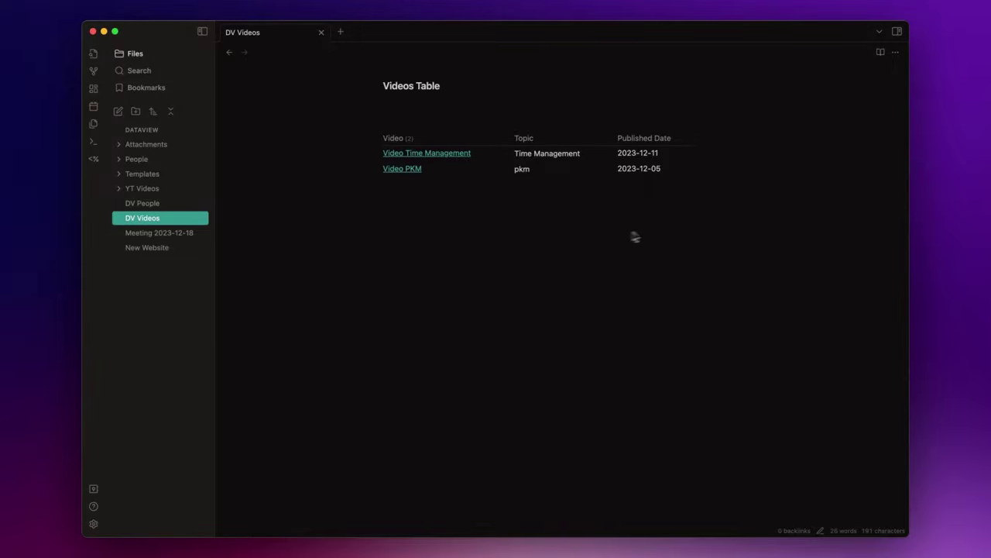
- Check off Task 2 in the Meeting 2023-12-18 note and open New Website in a side-by-side pane
{"action": "left_click", "coordinate": [158, 237]}
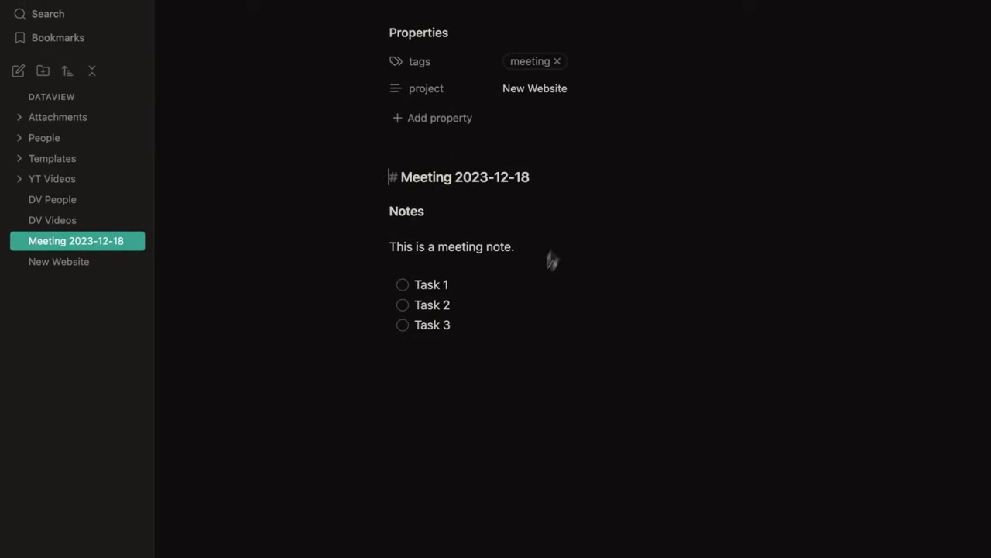
{"action": "left_click", "coordinate": [403, 305]}
{"action": "left_click", "coordinate": [133, 325]}
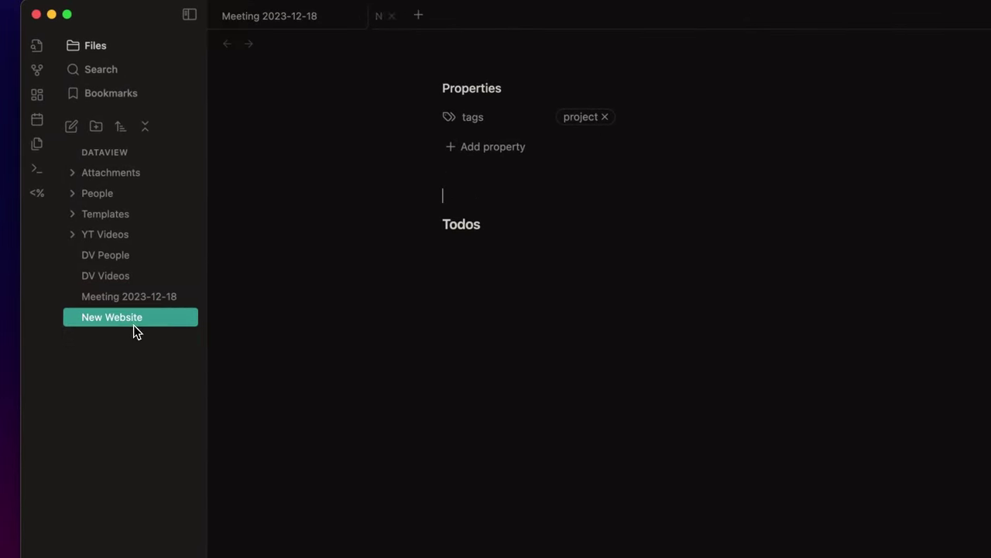
{"action": "left_click_drag", "start_coordinate": [133, 325], "coordinate": [822, 224]}
{"action": "left_click_drag", "start_coordinate": [806, 279], "coordinate": [813, 292]}
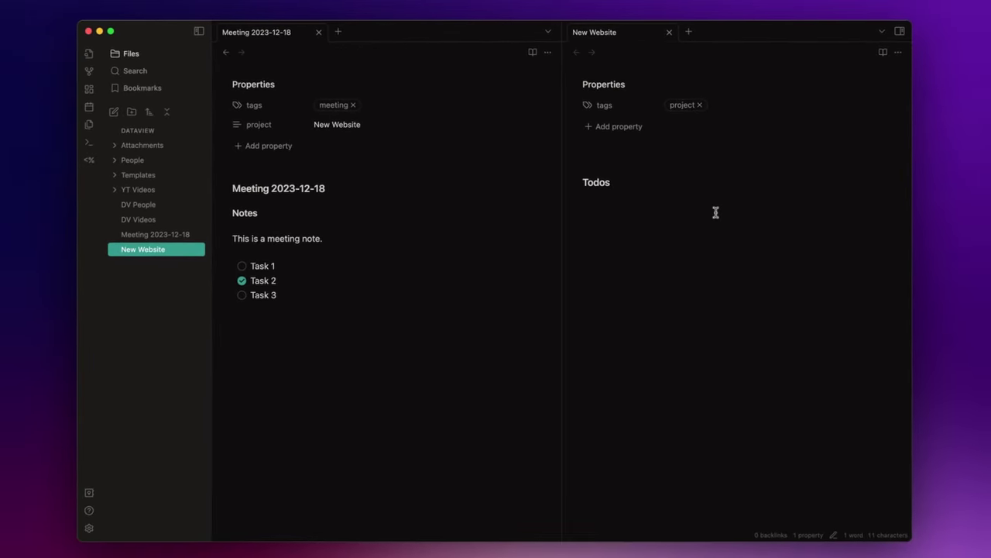
- Under Todos, add a dataview task query where project = "New Website"
{"action": "left_click", "coordinate": [644, 204]}
{"action": "type", "text": "```datav"}
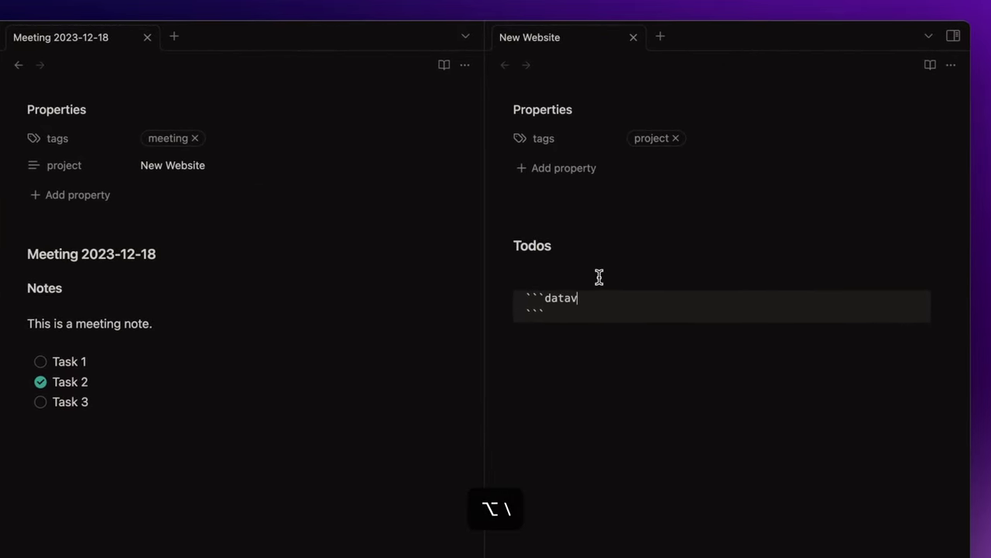
{"action": "type", "text": "iew"}
{"action": "key", "text": "Return"}
{"action": "type", "text": "task"}
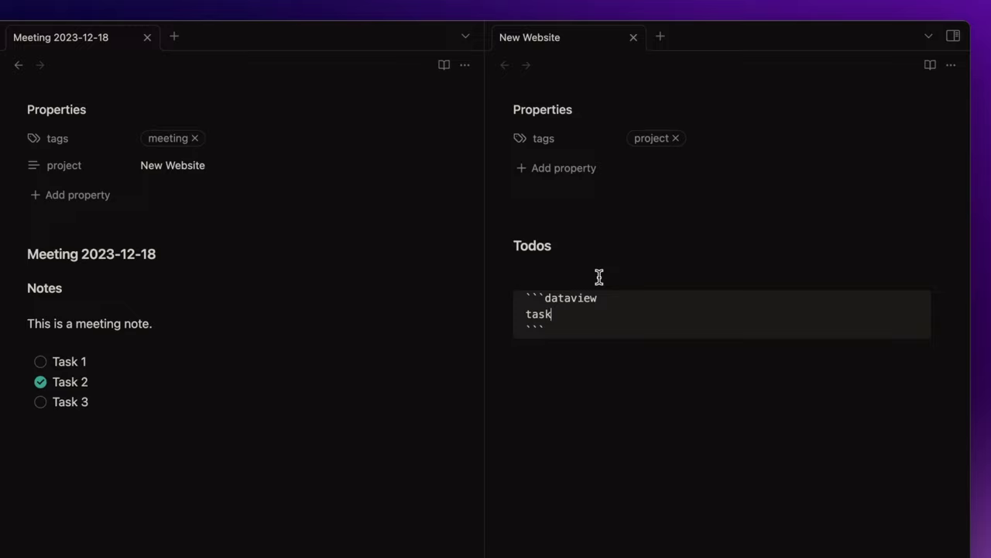
{"action": "key", "text": "Return"}
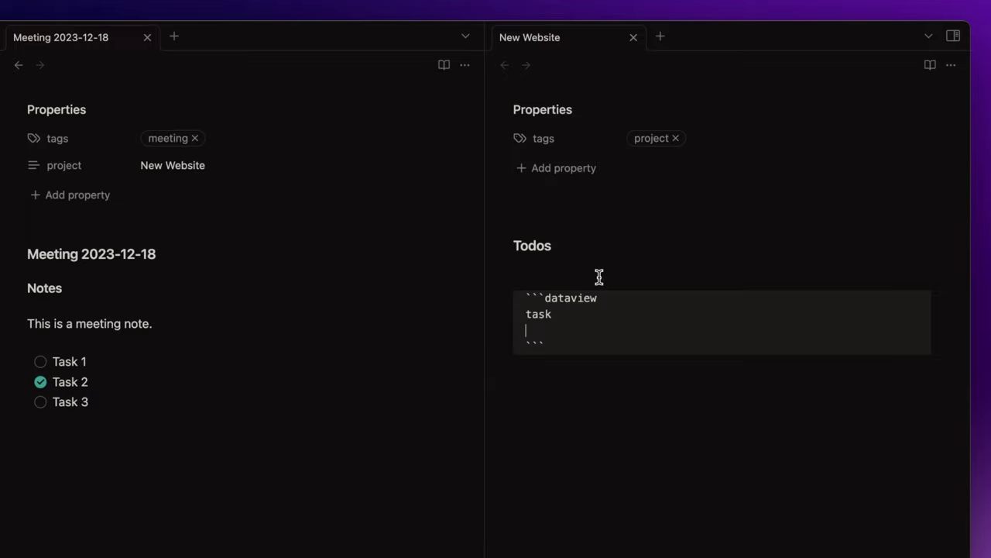
{"action": "type", "text": "where"}
{"action": "key", "text": "Return"}
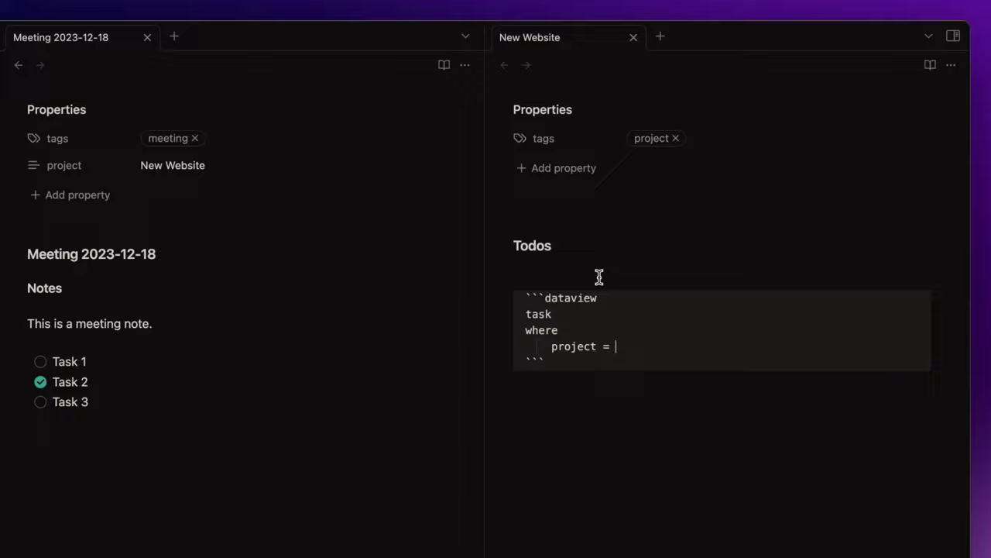
{"action": "type", "text": "project = \"New Website"}
{"action": "left_click", "coordinate": [620, 432]}
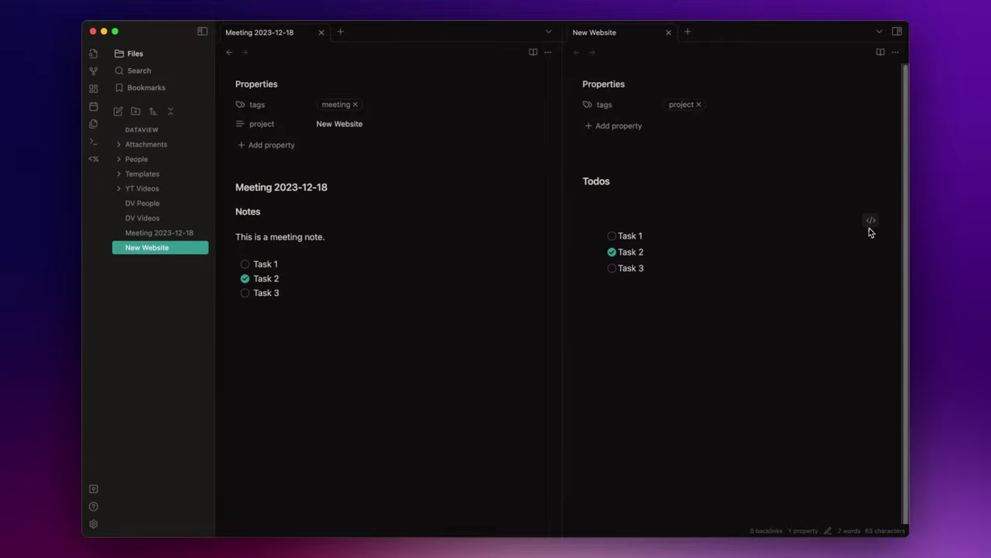
- Append 'and !complete' to the task query's where clause, then bring up DV Videos in the right pane
{"action": "left_click", "coordinate": [870, 220]}
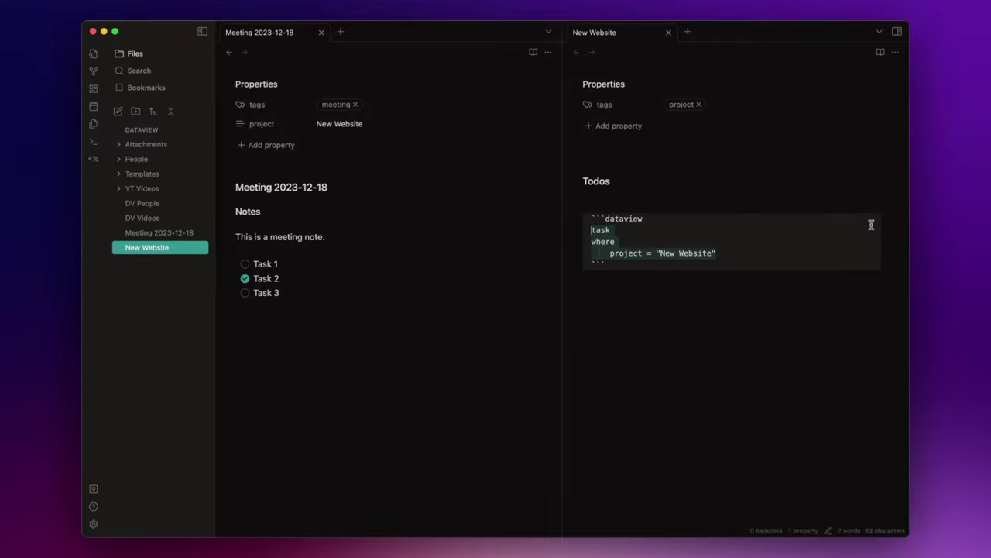
{"action": "left_click", "coordinate": [762, 251]}
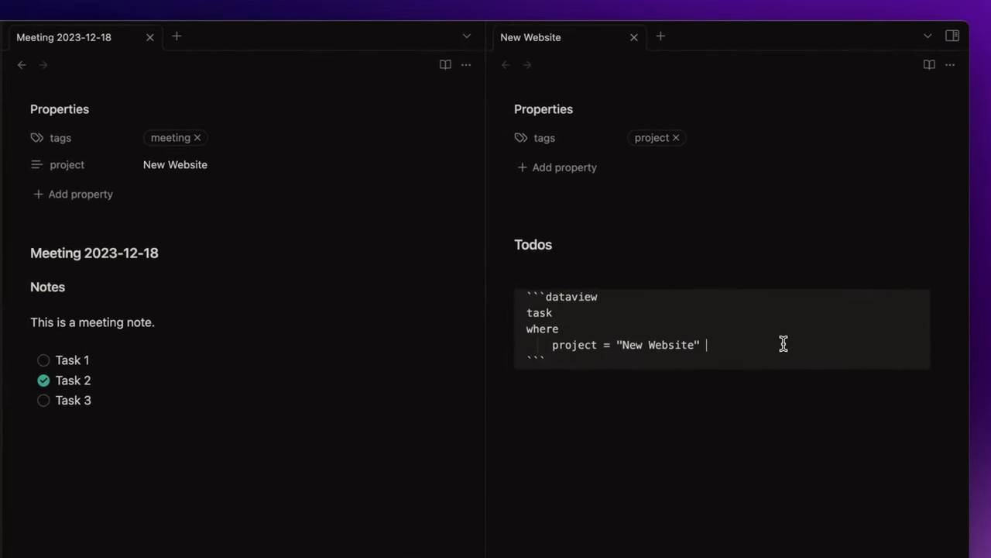
{"action": "type", "text": "and "}
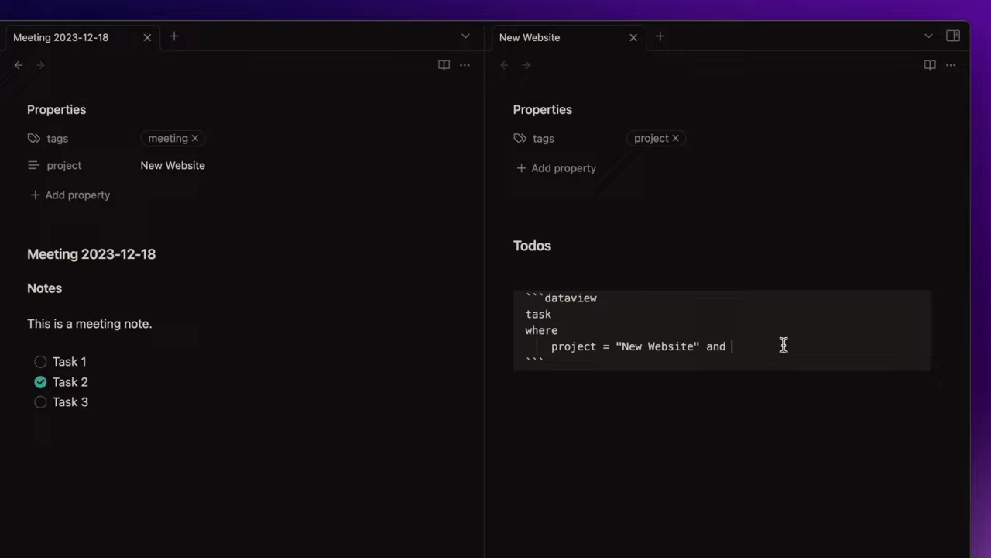
{"action": "type", "text": "!completed"}
{"action": "left_click", "coordinate": [726, 411]}
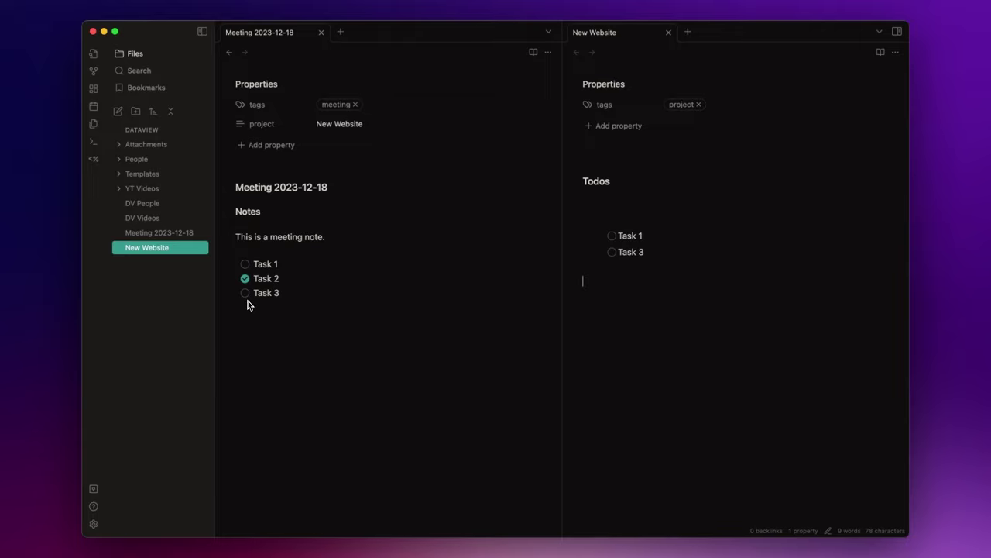
{"action": "left_click", "coordinate": [143, 223]}
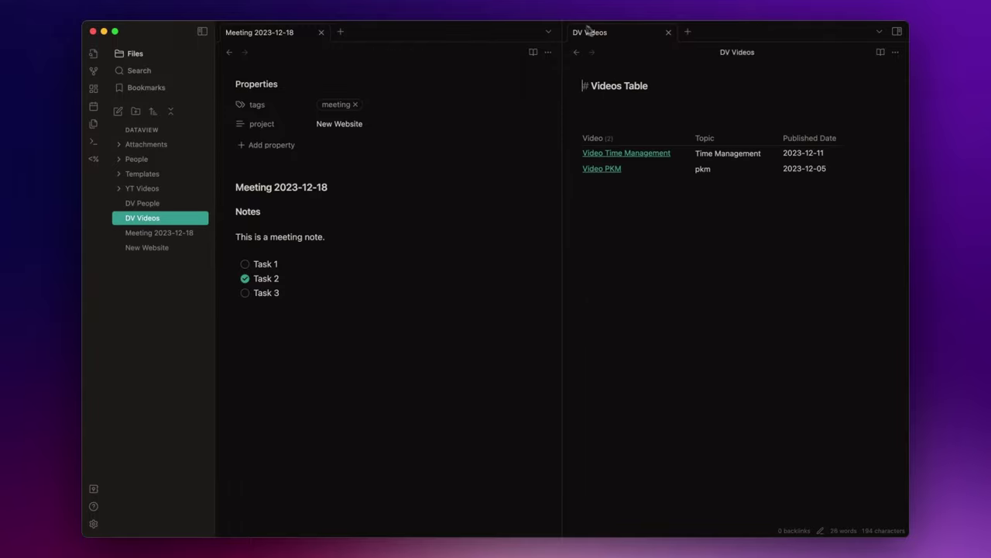
- Close the Meeting tab and start a dataview 'calendar published' block below the Videos Table
{"action": "left_click", "coordinate": [321, 32]}
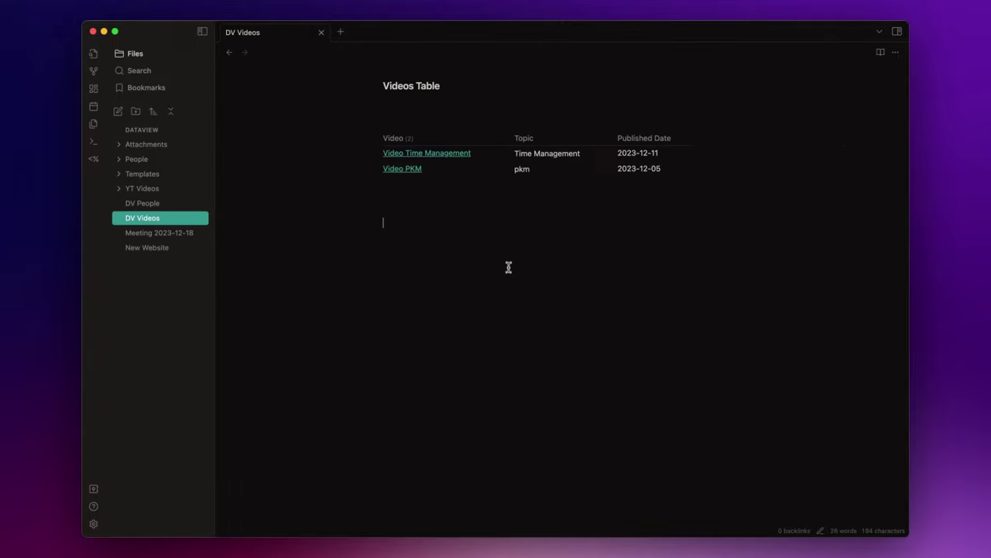
{"action": "left_click", "coordinate": [443, 230]}
{"action": "key", "text": "alt+backslash"}
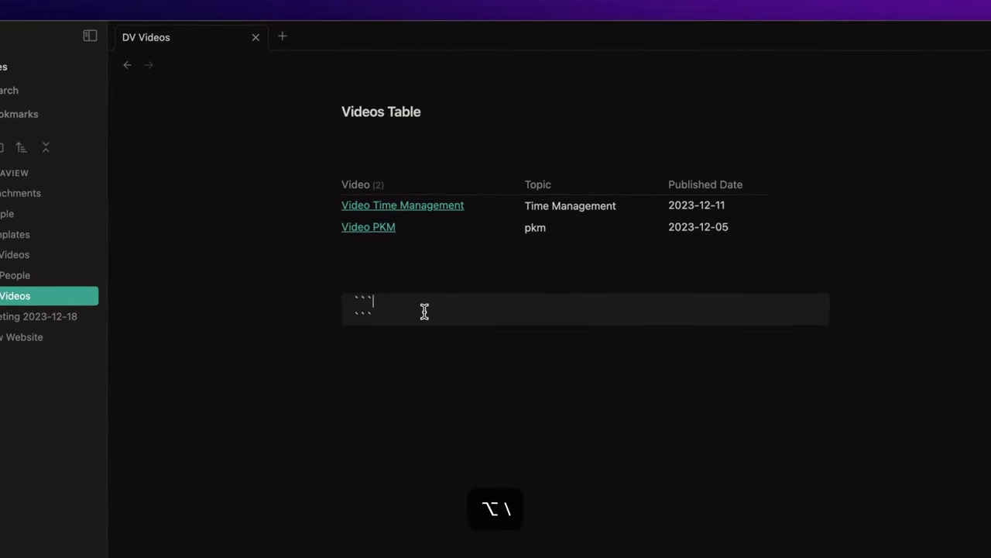
{"action": "type", "text": "dataview"}
{"action": "key", "text": "Return"}
{"action": "type", "text": "calendar"}
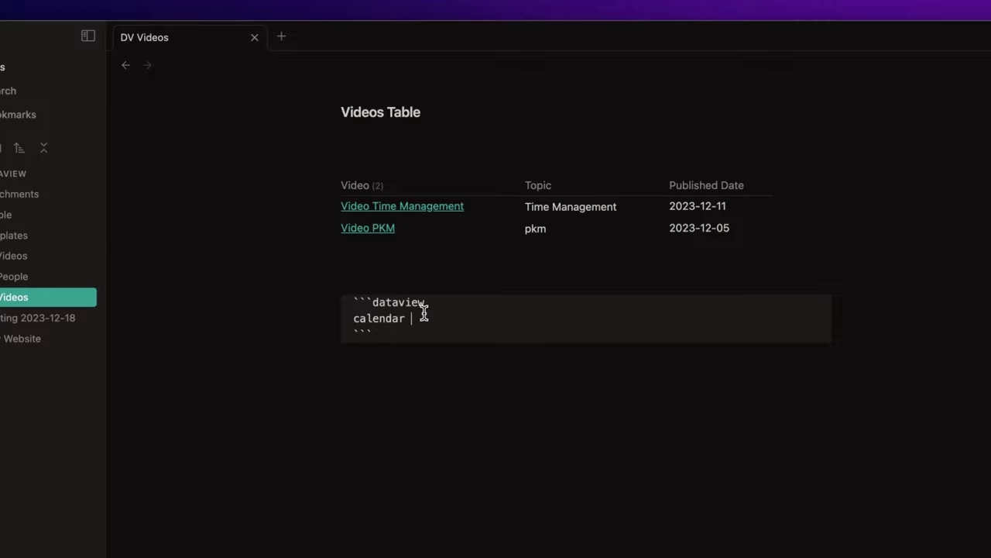
{"action": "type", "text": " published"}
{"action": "key", "text": "Return"}
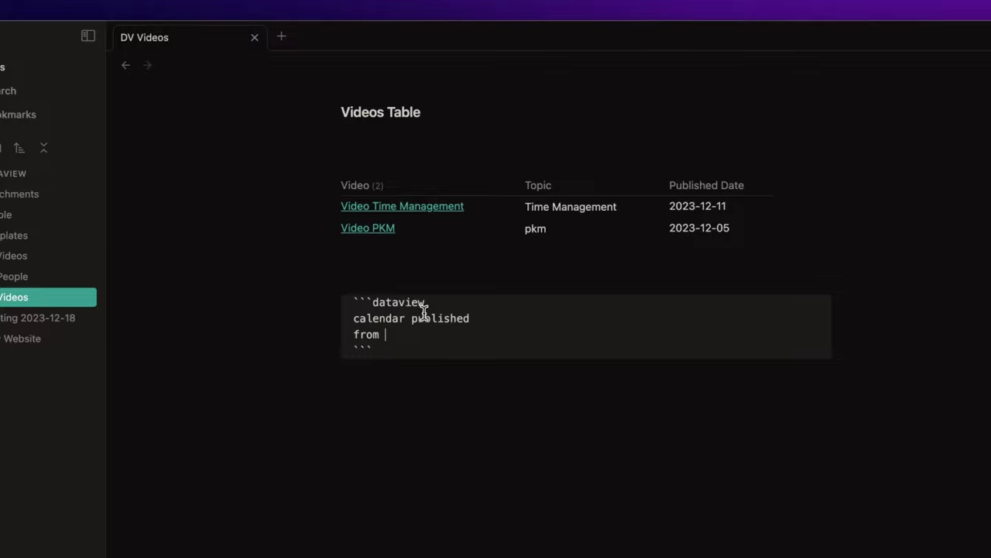
- Add 'from #content/youtube' and 'where typeof(published) = "date"' to the calendar query
{"action": "type", "text": "from #con"}
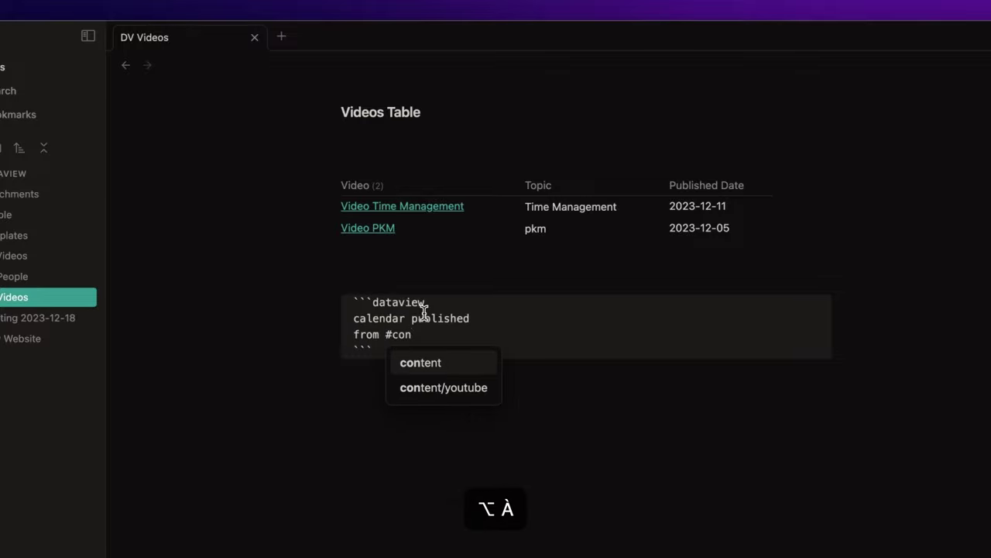
{"action": "key", "text": "Down"}
{"action": "key", "text": "Return"}
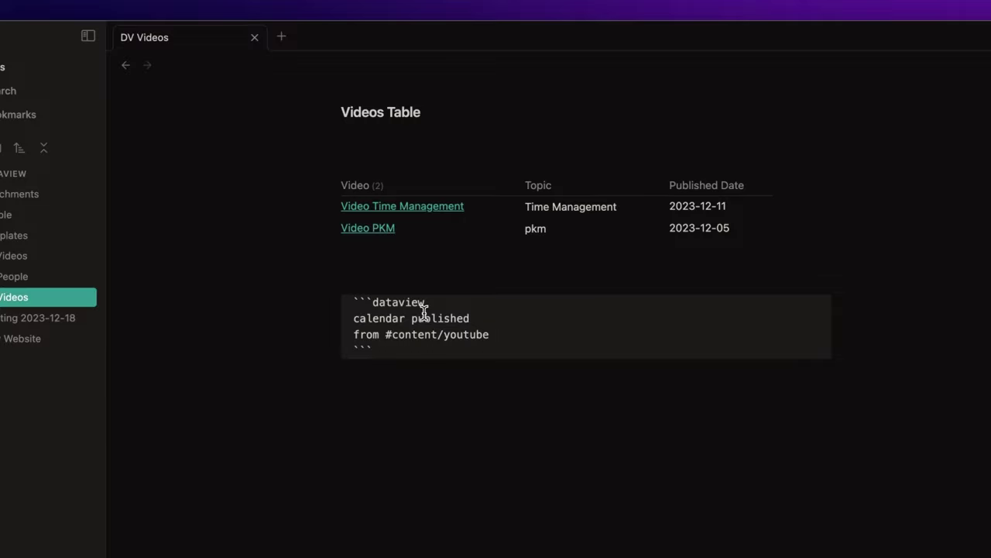
{"action": "key", "text": "Return"}
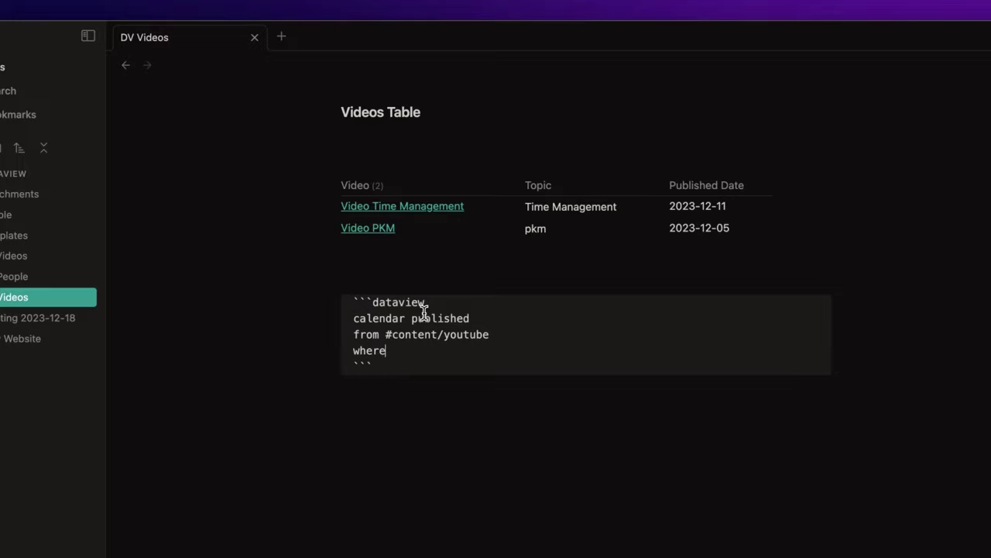
{"action": "type", "text": "where"}
{"action": "key", "text": "Return"}
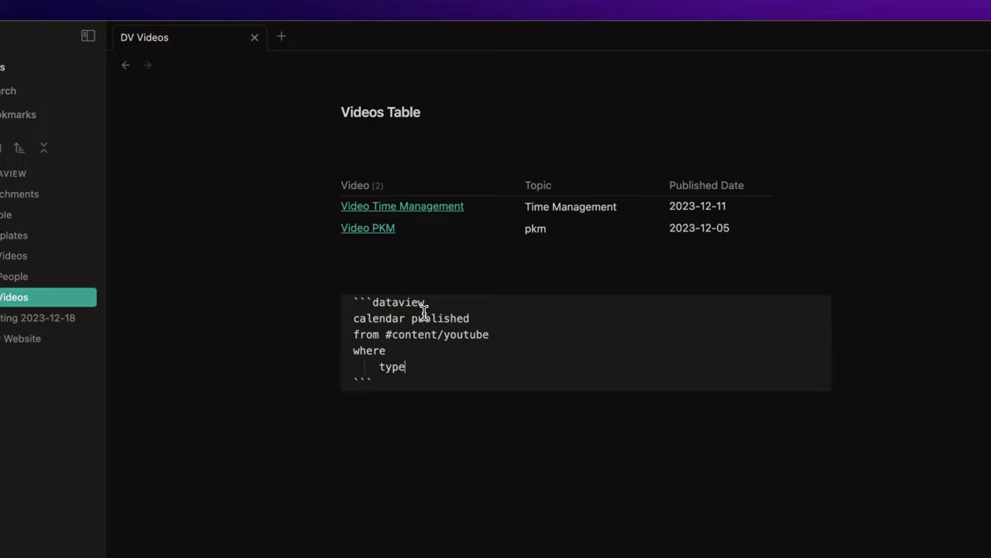
{"action": "type", "text": "typeof(published) = "}
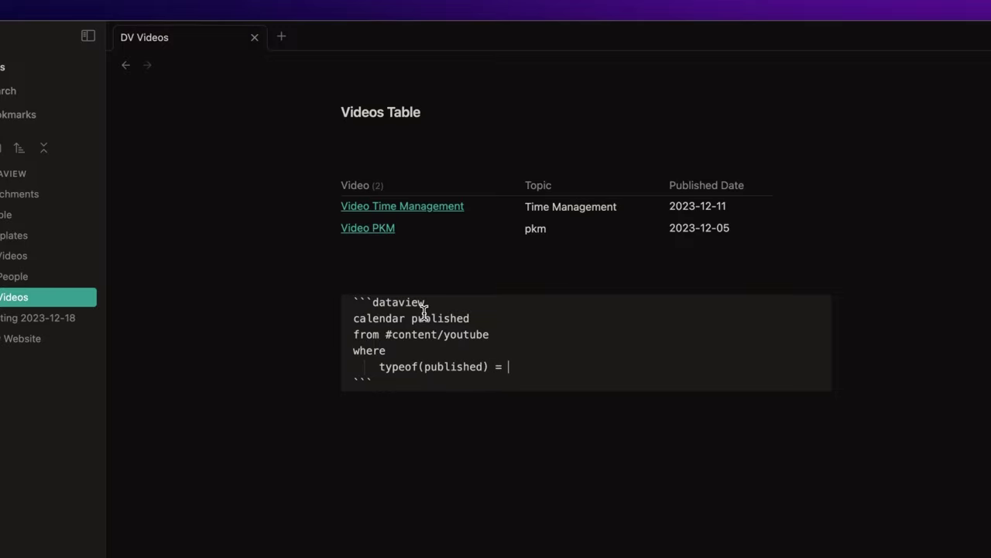
{"action": "type", "text": "\"date"}
{"action": "key", "text": "Down"}
{"action": "key", "text": "Down"}
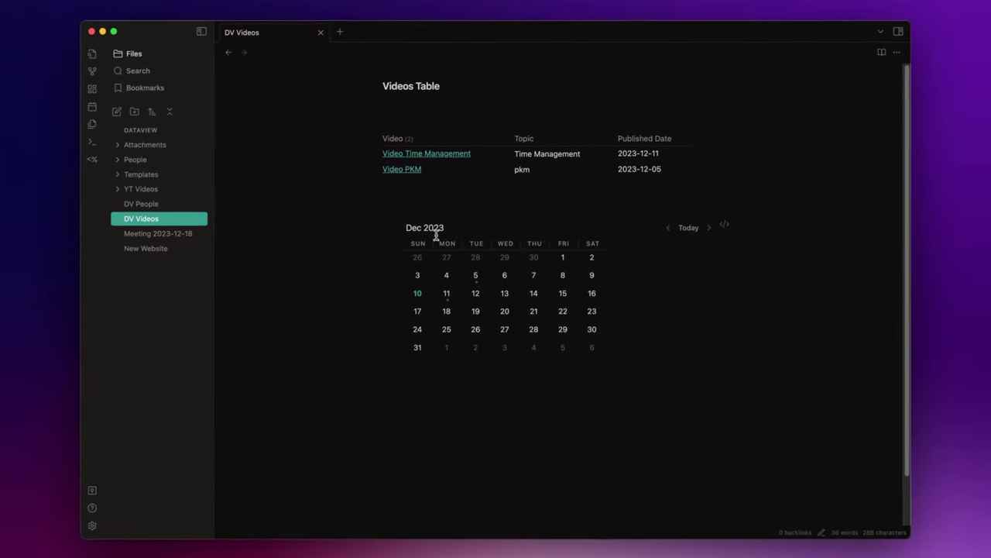
{"action": "mouse_move", "coordinate": [452, 302]}
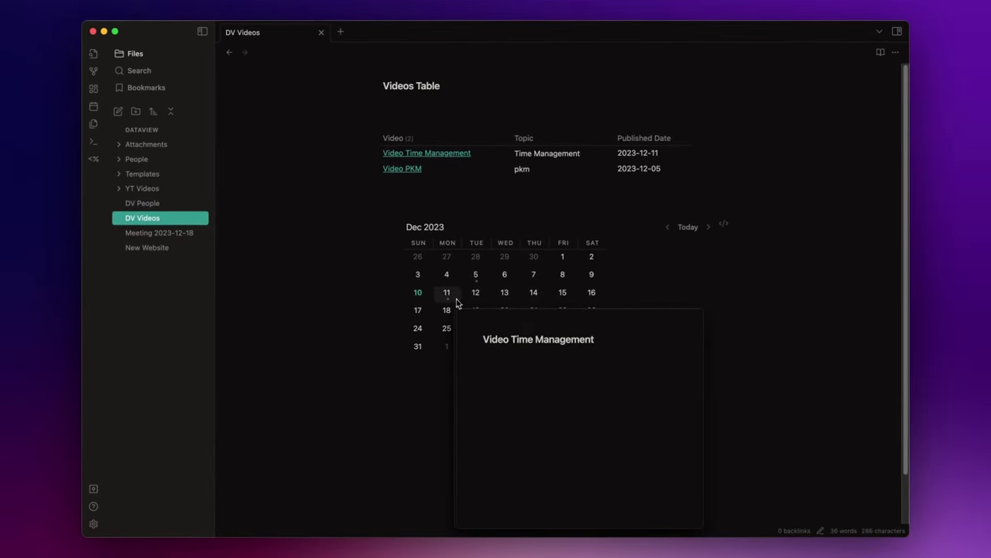
{"action": "mouse_move", "coordinate": [484, 282]}
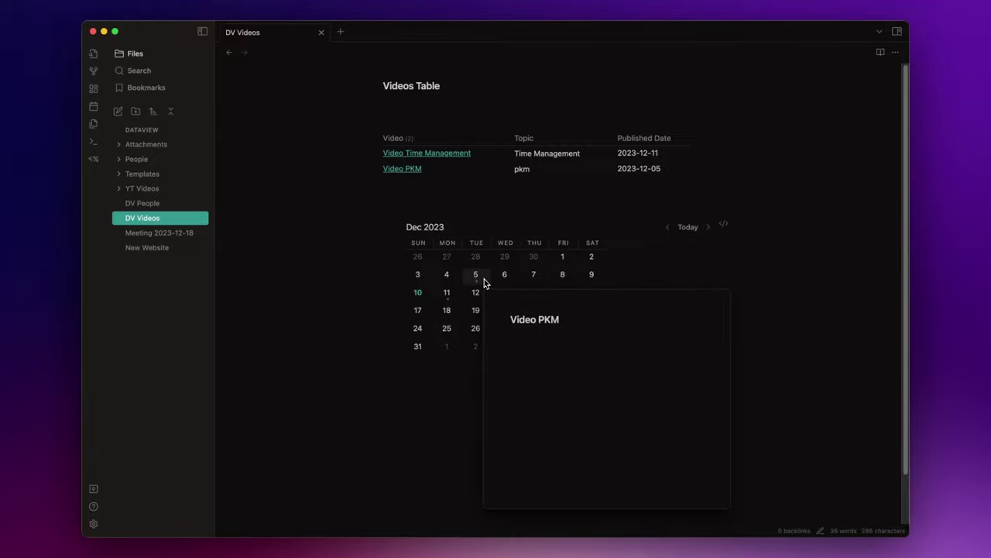